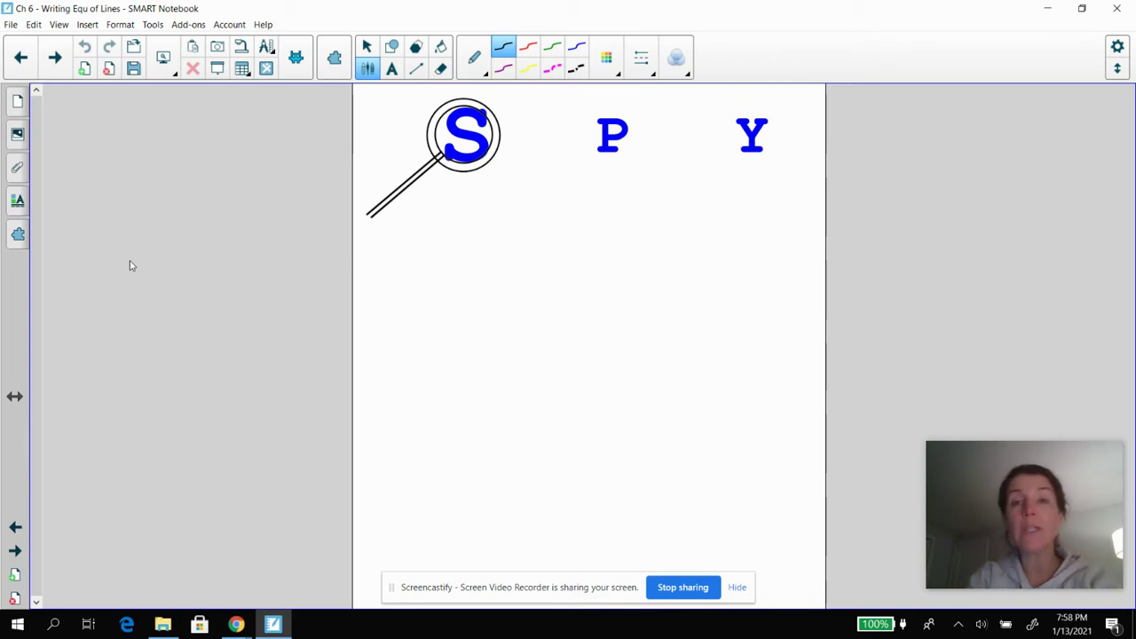
# Write SLOPE, point and y-int under S, P and Y, ringing S and SLOPE in red
pyautogui.click(577, 46)
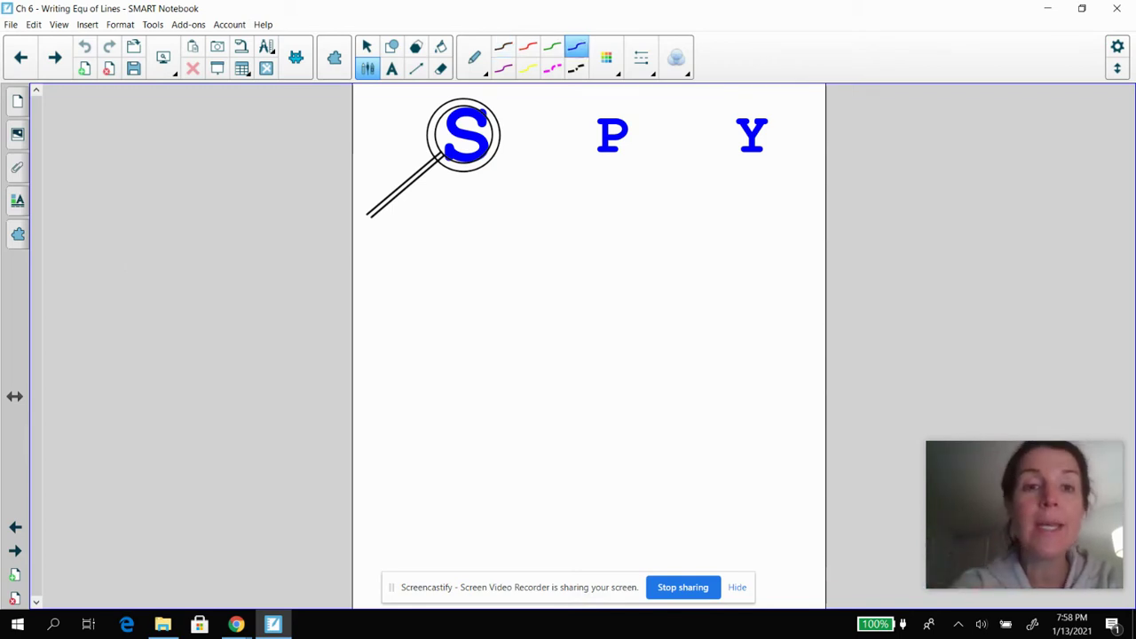
pyautogui.moveTo(421, 213)
pyautogui.mouseDown()
pyautogui.moveTo(420, 242)
pyautogui.moveTo(439, 236)
pyautogui.moveTo(466, 253)
pyautogui.moveTo(468, 221)
pyautogui.moveTo(495, 236)
pyautogui.mouseUp()
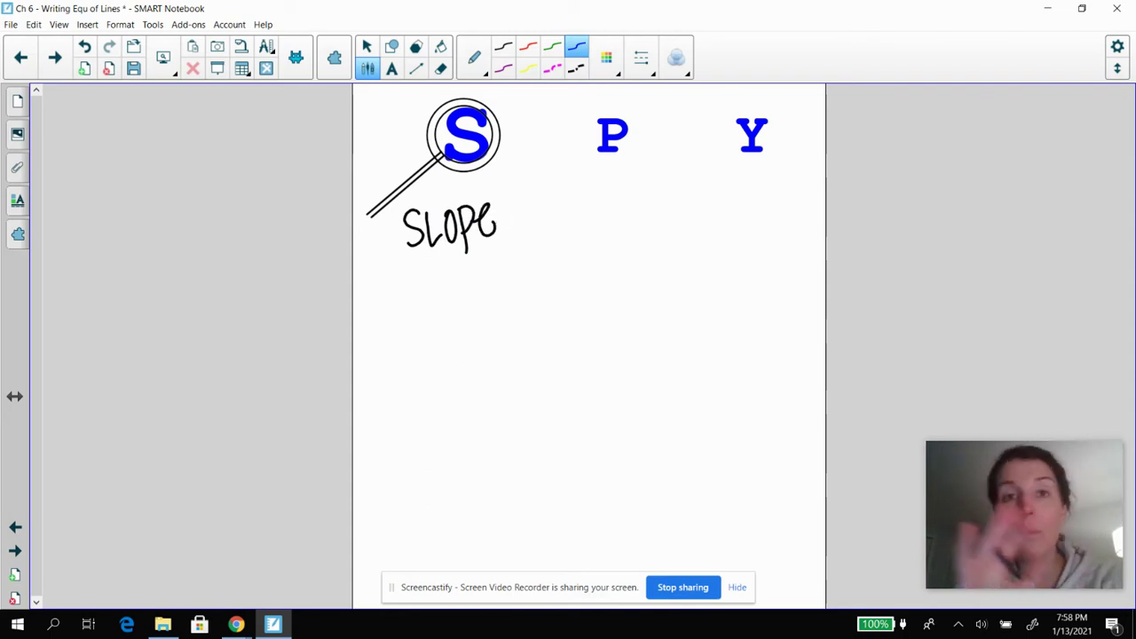
pyautogui.click(528, 46)
pyautogui.moveTo(511, 95)
pyautogui.mouseDown()
pyautogui.moveTo(398, 104)
pyautogui.moveTo(519, 111)
pyautogui.moveTo(528, 221)
pyautogui.moveTo(511, 94)
pyautogui.mouseUp()
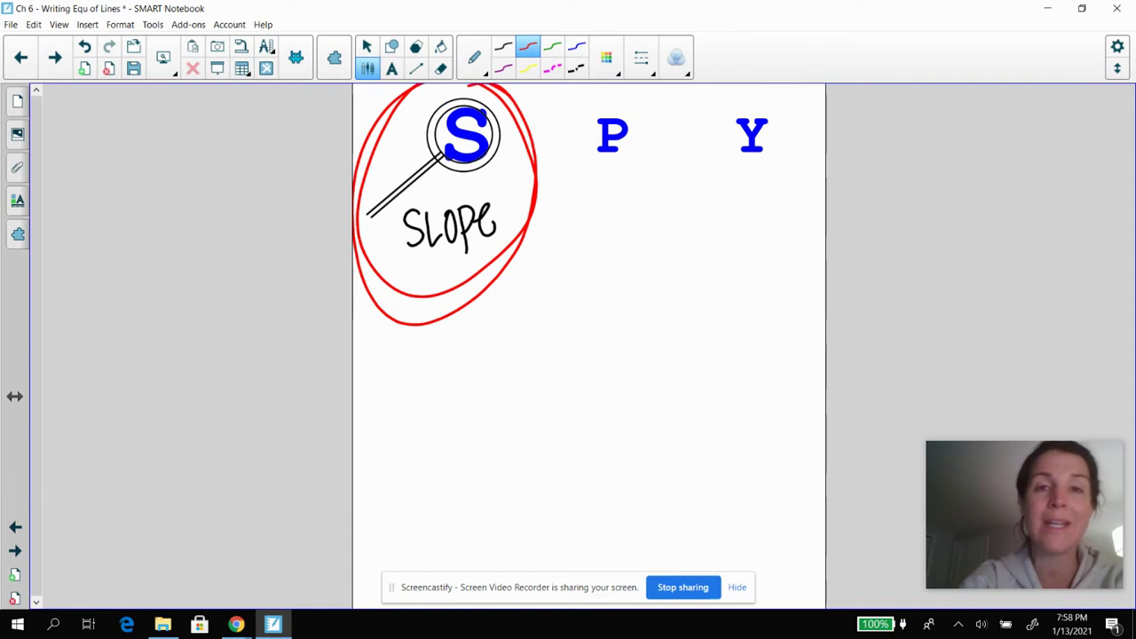
pyautogui.click(577, 46)
pyautogui.moveTo(579, 202)
pyautogui.mouseDown()
pyautogui.moveTo(583, 235)
pyautogui.moveTo(576, 205)
pyautogui.moveTo(615, 194)
pyautogui.moveTo(698, 213)
pyautogui.moveTo(712, 238)
pyautogui.moveTo(709, 217)
pyautogui.moveTo(760, 191)
pyautogui.mouseUp()
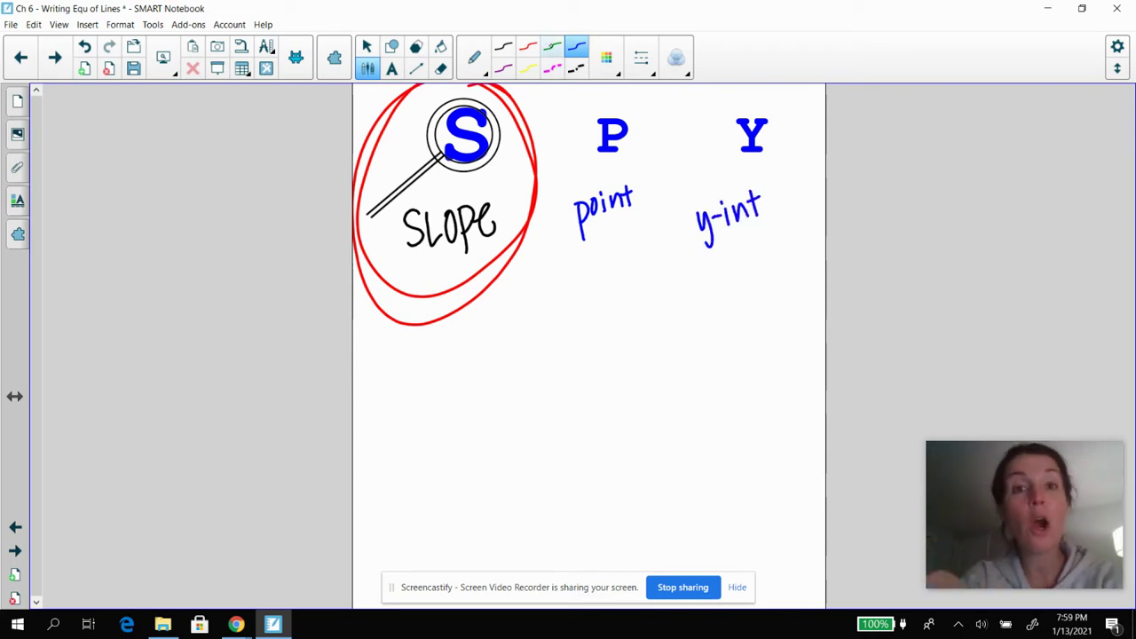
# Underline SLOPE and y-int in green and draw an arrow pointing up to point
pyautogui.click(551, 46)
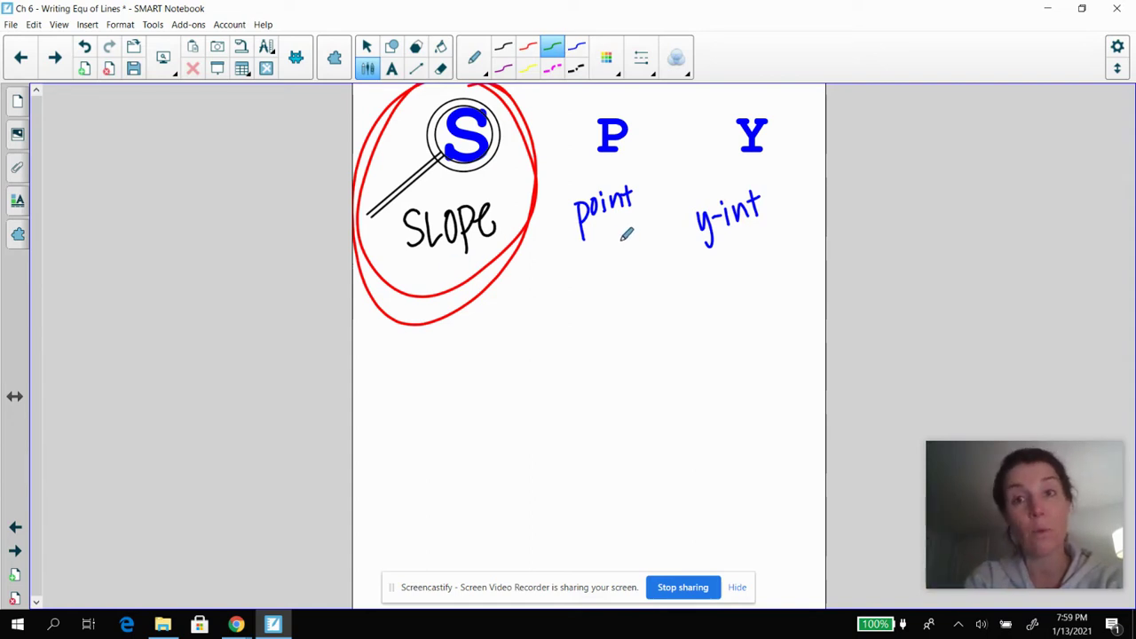
pyautogui.moveTo(409, 266); pyautogui.dragTo(494, 247)
pyautogui.moveTo(692, 251); pyautogui.dragTo(778, 230)
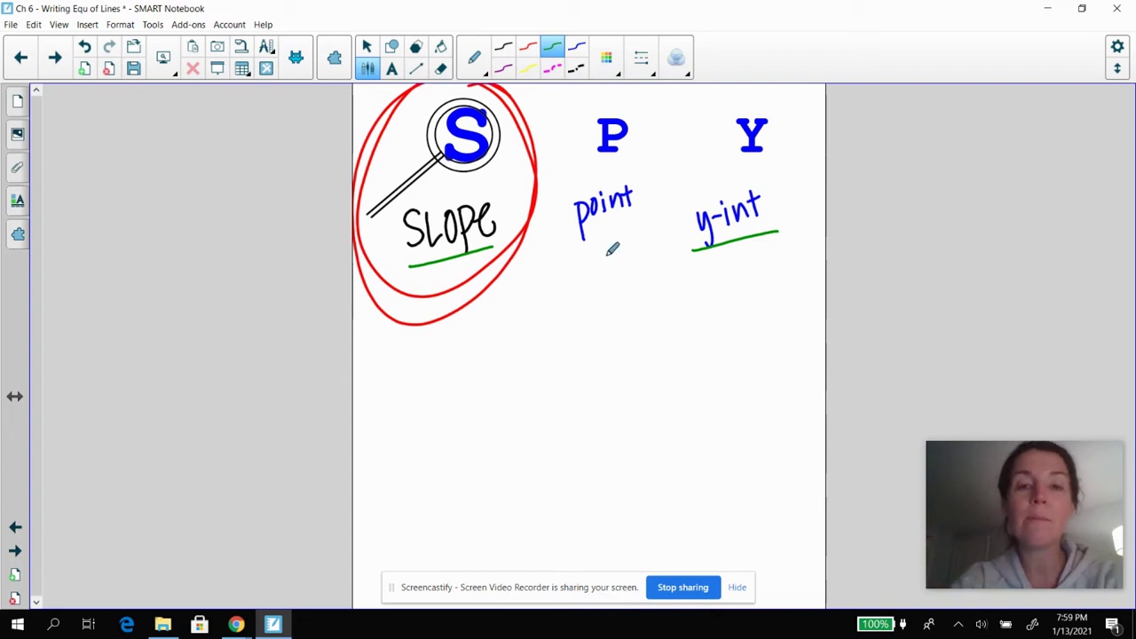
pyautogui.moveTo(607, 252); pyautogui.dragTo(615, 348)
pyautogui.moveTo(595, 276)
pyautogui.mouseDown()
pyautogui.moveTo(608, 250)
pyautogui.moveTo(628, 263)
pyautogui.mouseUp()
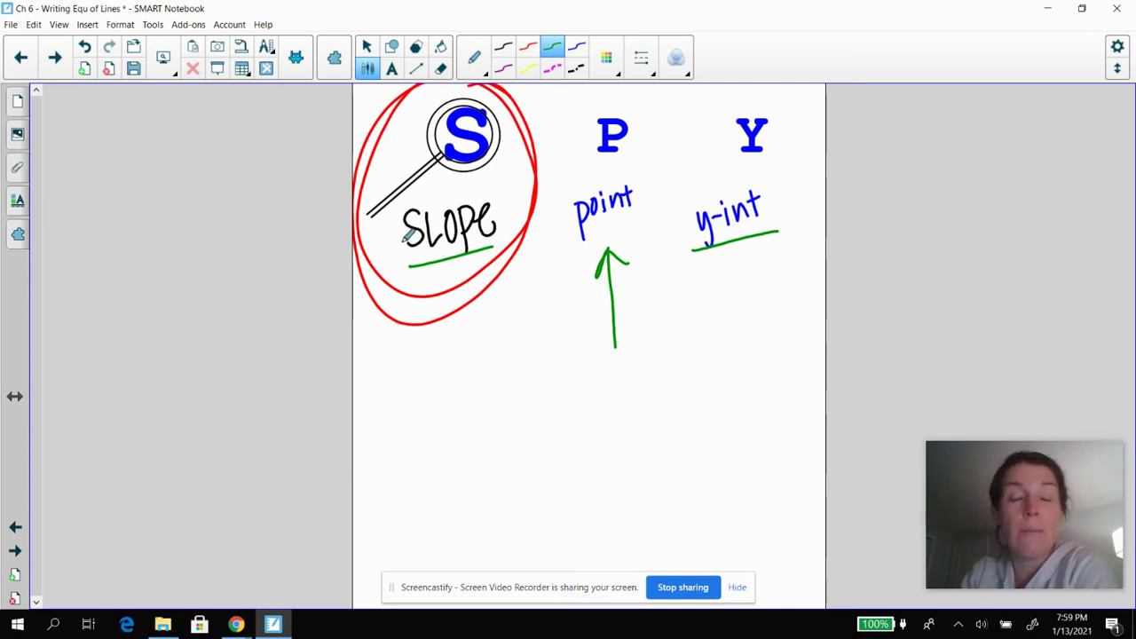
# Go to the slope 1/2, y-intercept -5 page and circle its S and Y in green
pyautogui.click(53, 56)
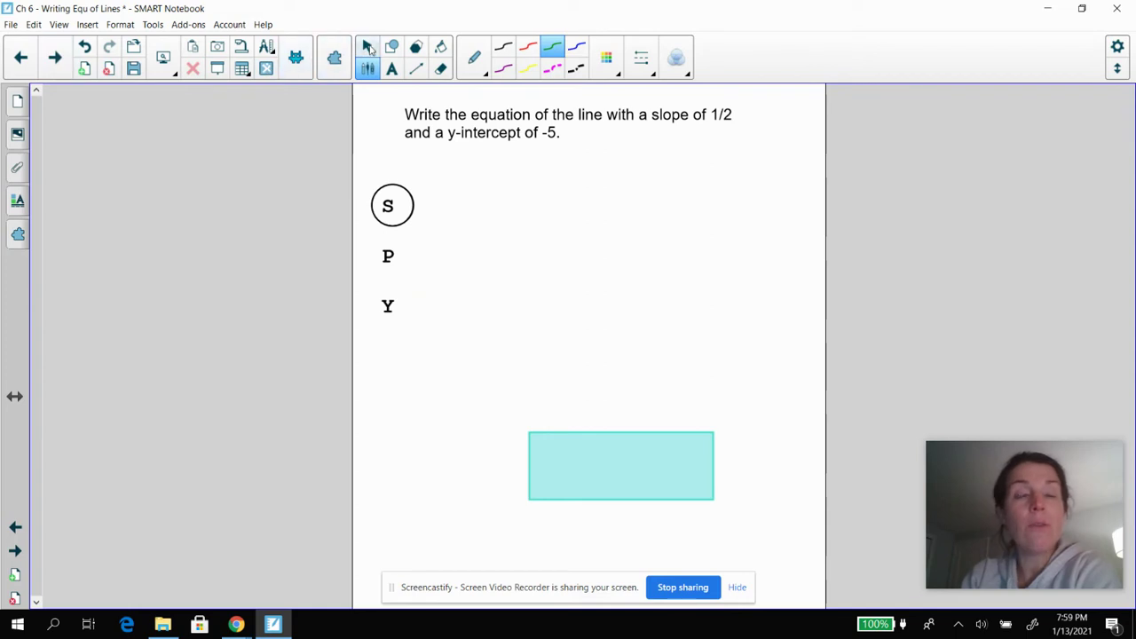
pyautogui.click(369, 49)
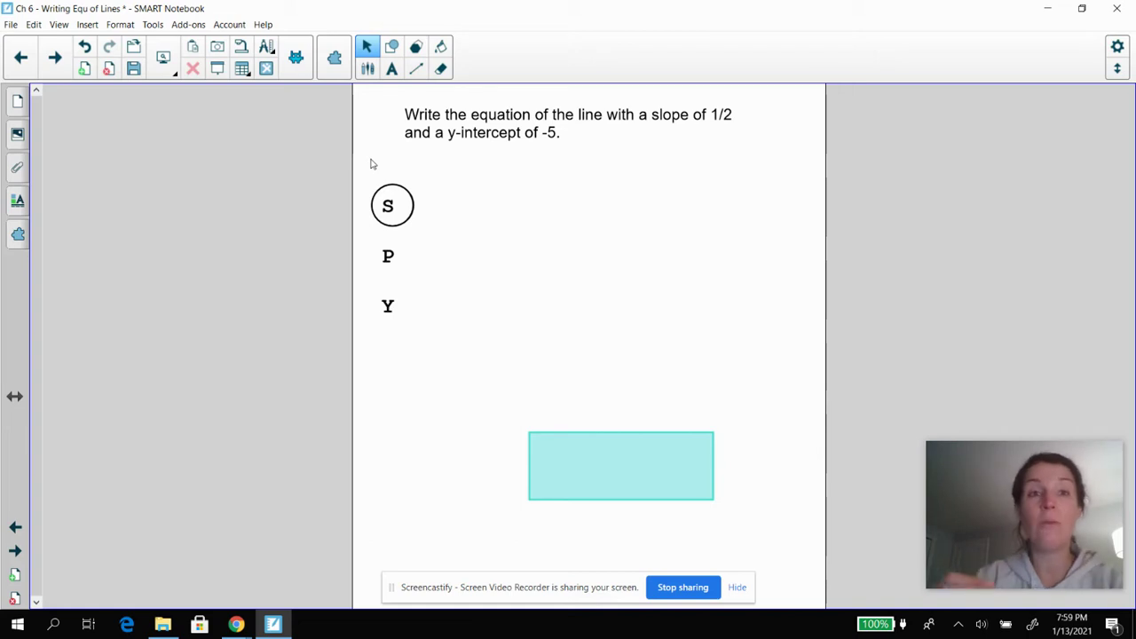
pyautogui.click(367, 68)
pyautogui.moveTo(395, 196)
pyautogui.mouseDown()
pyautogui.moveTo(400, 226)
pyautogui.moveTo(372, 211)
pyautogui.moveTo(398, 189)
pyautogui.mouseUp()
pyautogui.moveTo(390, 282)
pyautogui.mouseDown()
pyautogui.moveTo(387, 326)
pyautogui.moveTo(391, 281)
pyautogui.moveTo(403, 293)
pyautogui.mouseUp()
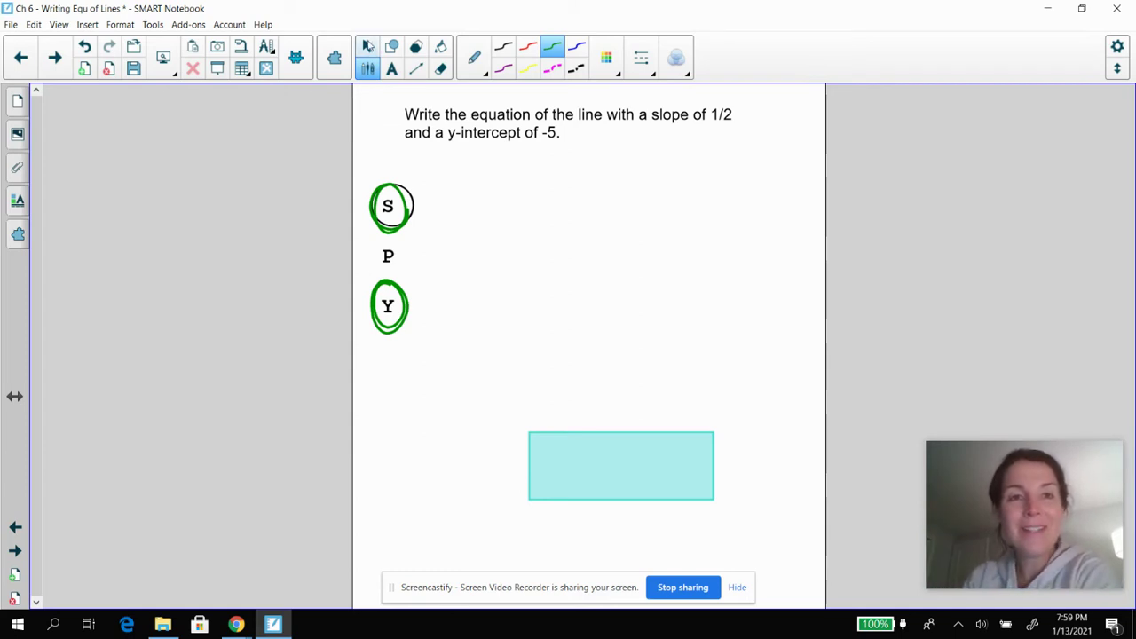
# Reveal y = 1/2 x - 5, circle the slope 1/2 in blue and write it beside S
pyautogui.click(368, 46)
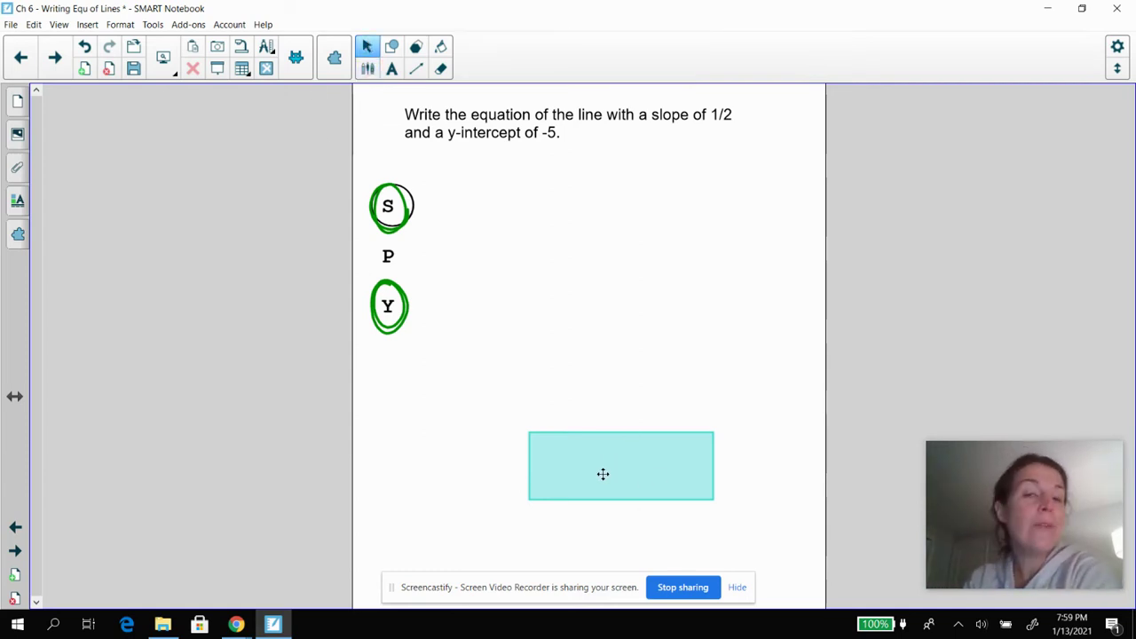
pyautogui.moveTo(599, 473); pyautogui.dragTo(689, 355)
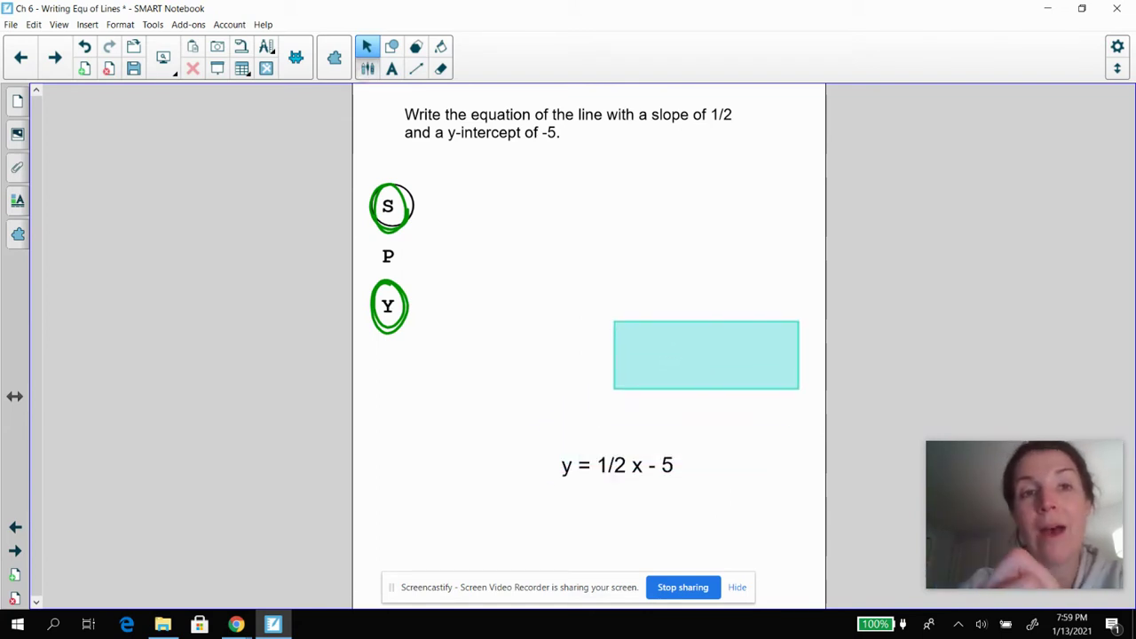
pyautogui.click(367, 68)
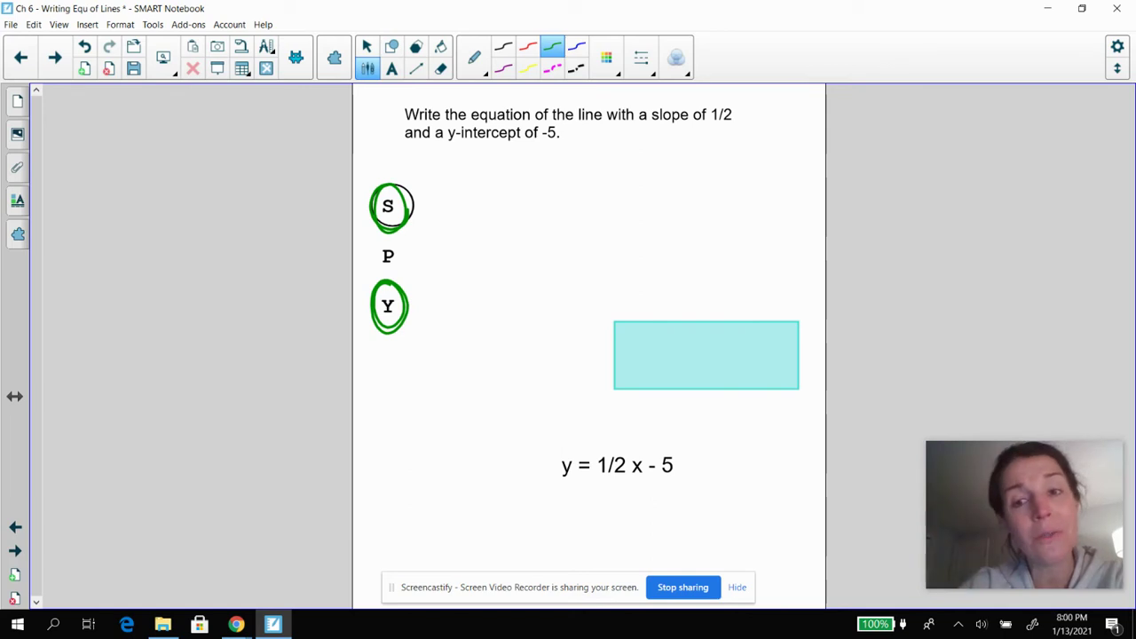
pyautogui.click(577, 46)
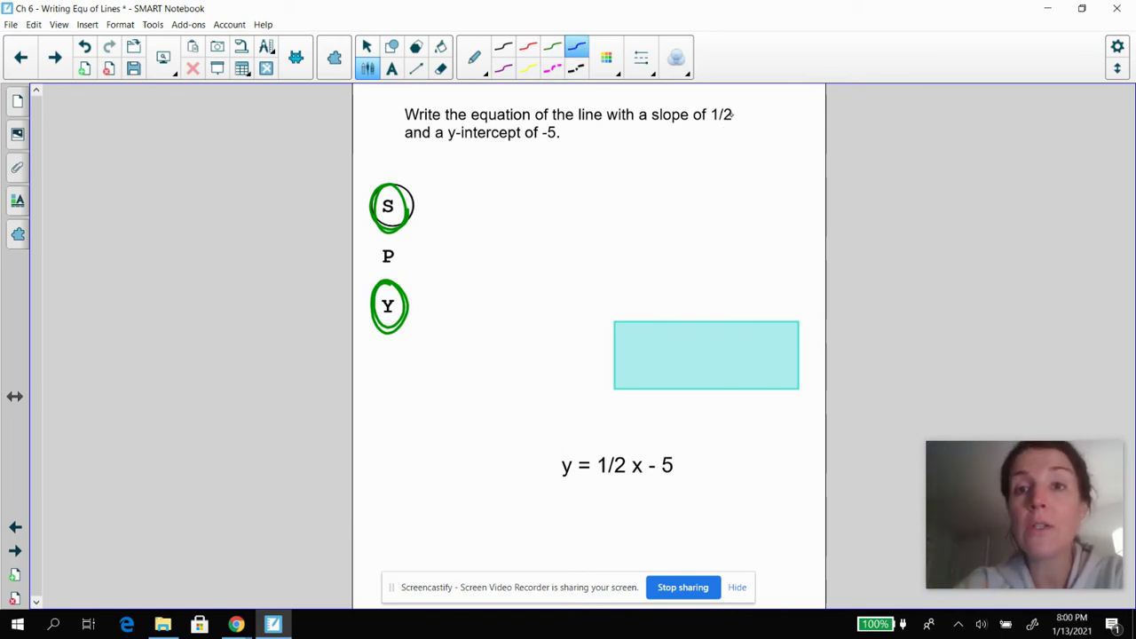
pyautogui.moveTo(738, 98); pyautogui.dragTo(746, 126)
pyautogui.moveTo(438, 188); pyautogui.dragTo(441, 181)
pyautogui.moveTo(453, 179); pyautogui.dragTo(451, 224)
pyautogui.moveTo(454, 197); pyautogui.dragTo(462, 213)
# Circle -5 in red, write it beside Y, and advance to the slope -3 problem
pyautogui.click(528, 47)
pyautogui.moveTo(566, 114)
pyautogui.mouseDown()
pyautogui.moveTo(543, 117)
pyautogui.moveTo(571, 120)
pyautogui.mouseUp()
pyautogui.moveTo(454, 290); pyautogui.dragTo(453, 322)
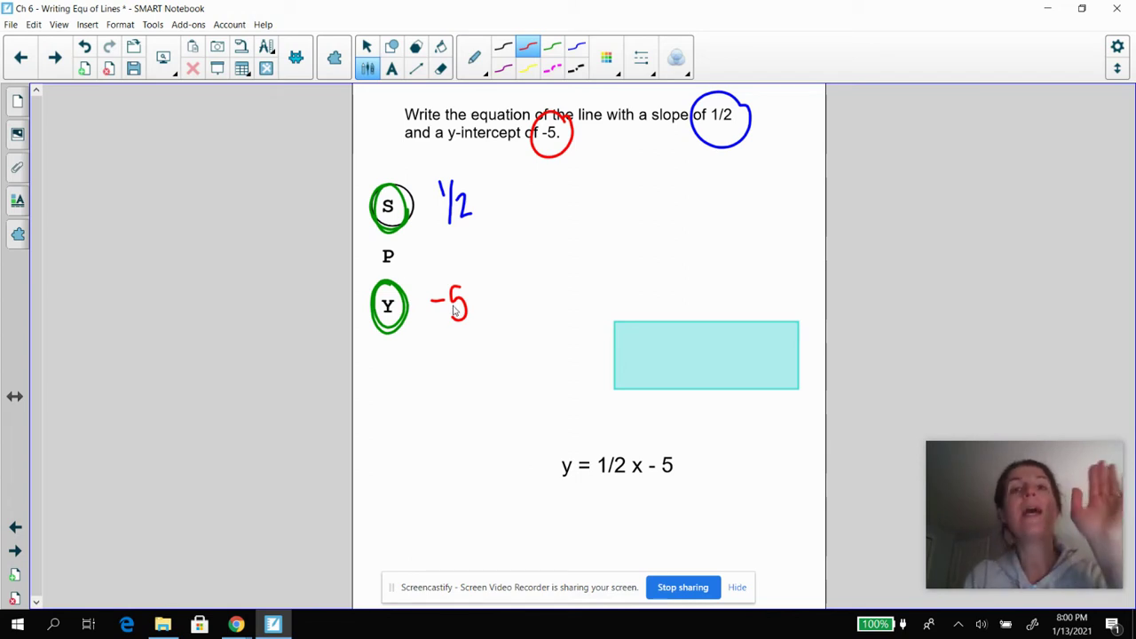
pyautogui.click(54, 58)
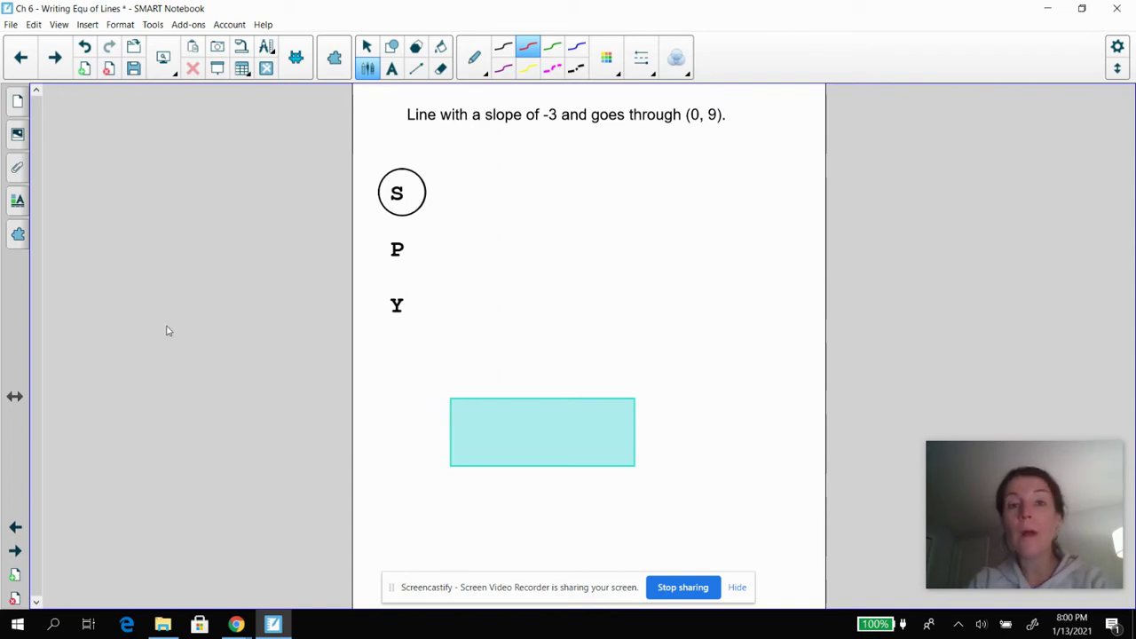
# Handwrite -3 beside the circled S and (0,9) beside P in red
pyautogui.click(737, 340)
pyautogui.moveTo(452, 186)
pyautogui.mouseDown()
pyautogui.moveTo(490, 186)
pyautogui.moveTo(479, 196)
pyautogui.mouseUp()
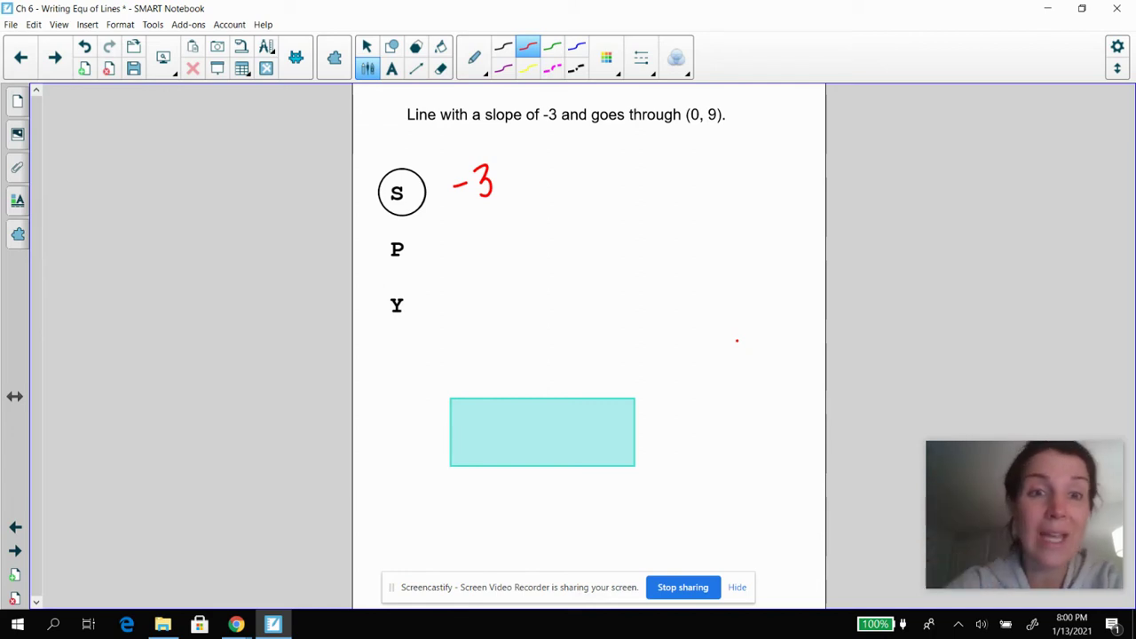
pyautogui.moveTo(459, 226); pyautogui.dragTo(451, 268)
pyautogui.moveTo(470, 236)
pyautogui.mouseDown()
pyautogui.moveTo(465, 255)
pyautogui.moveTo(471, 238)
pyautogui.mouseUp()
pyautogui.moveTo(482, 252)
pyautogui.mouseDown()
pyautogui.moveTo(480, 263)
pyautogui.moveTo(490, 232)
pyautogui.moveTo(502, 257)
pyautogui.mouseUp()
pyautogui.moveTo(507, 223); pyautogui.dragTo(505, 263)
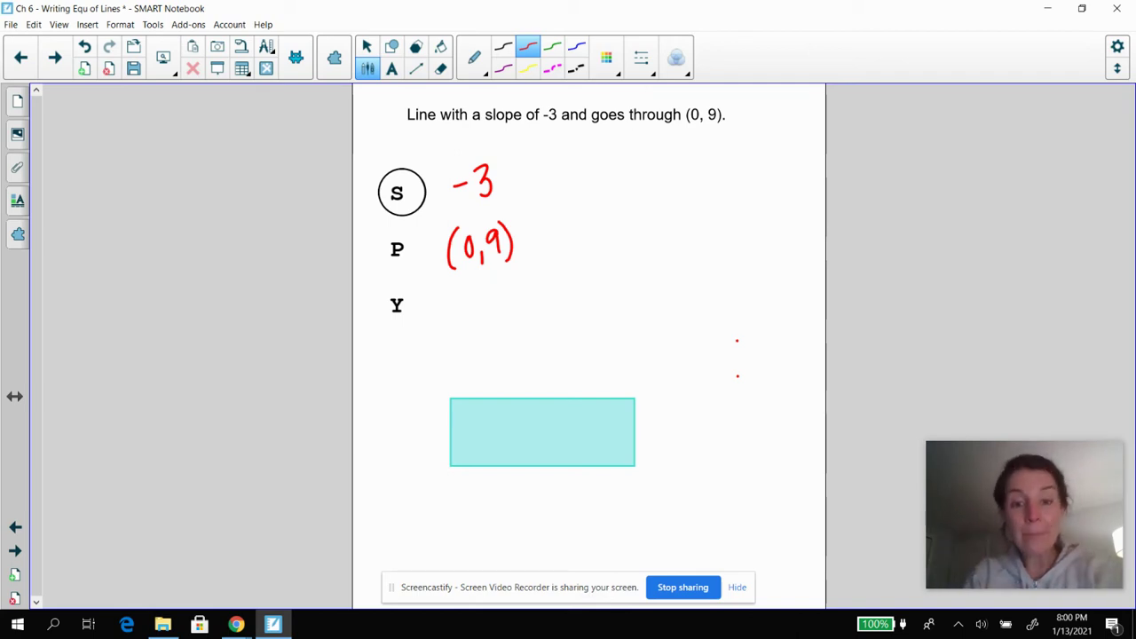
# Sketch black graph axes and circle (0, 9) in the question in blue
pyautogui.click(503, 47)
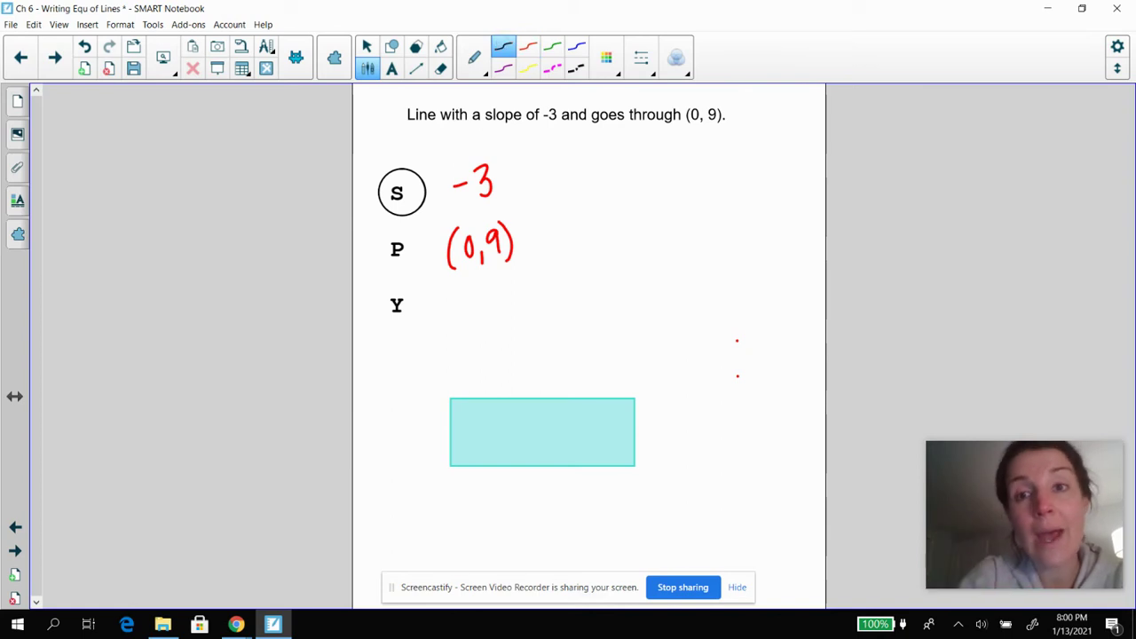
pyautogui.moveTo(725, 193); pyautogui.dragTo(739, 355)
pyautogui.moveTo(654, 274); pyautogui.dragTo(809, 252)
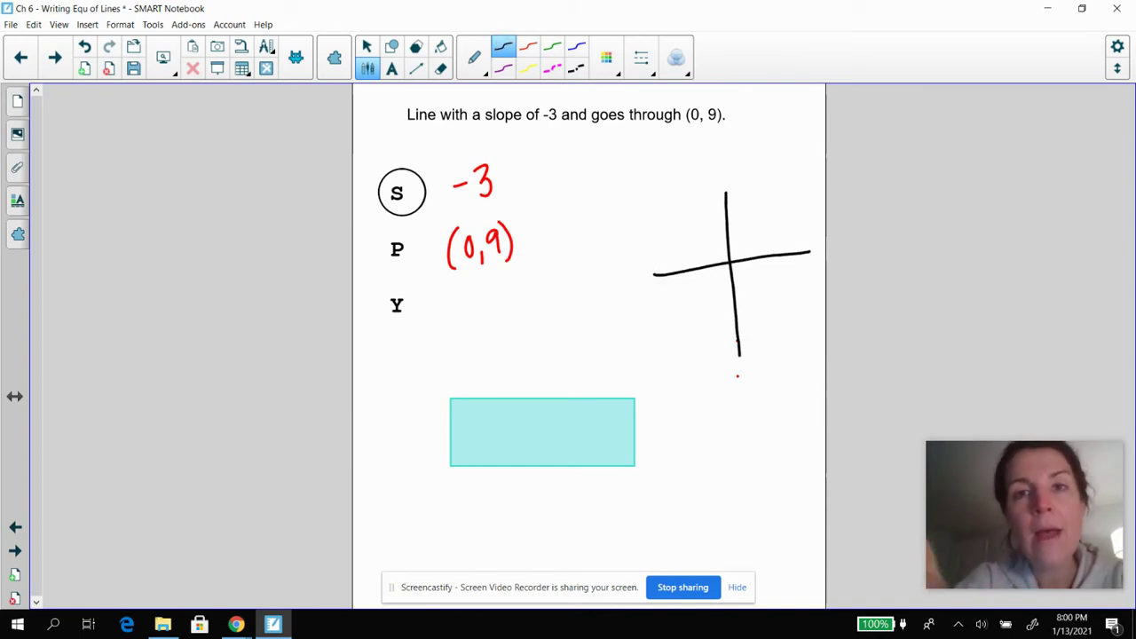
pyautogui.click(577, 47)
pyautogui.moveTo(721, 96)
pyautogui.mouseDown()
pyautogui.moveTo(730, 141)
pyautogui.moveTo(721, 89)
pyautogui.mouseUp()
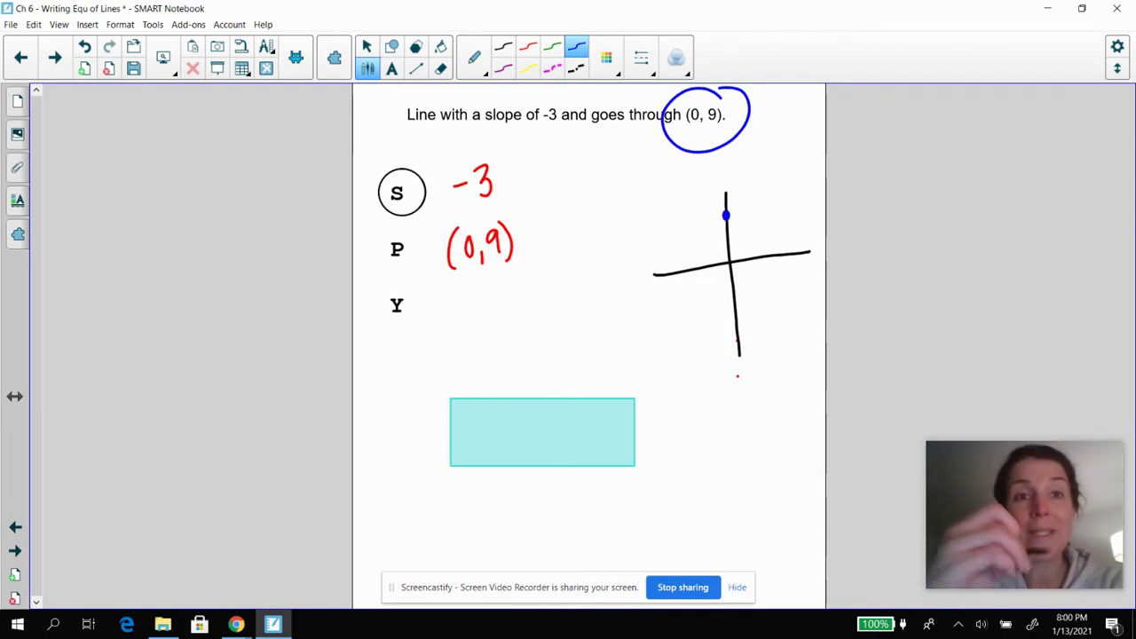
# Move (0,9) to the Y row, draw a red slope -3 line, and reveal y = -3x + 9
pyautogui.click(366, 46)
pyautogui.moveTo(479, 245); pyautogui.dragTo(459, 307)
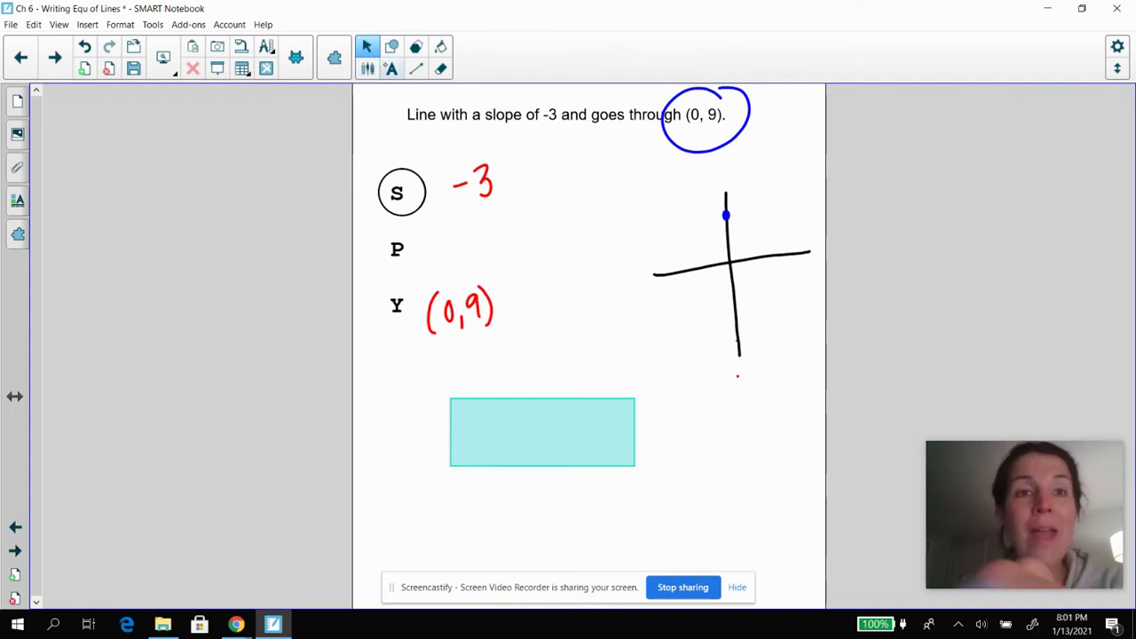
pyautogui.click(366, 69)
pyautogui.click(528, 46)
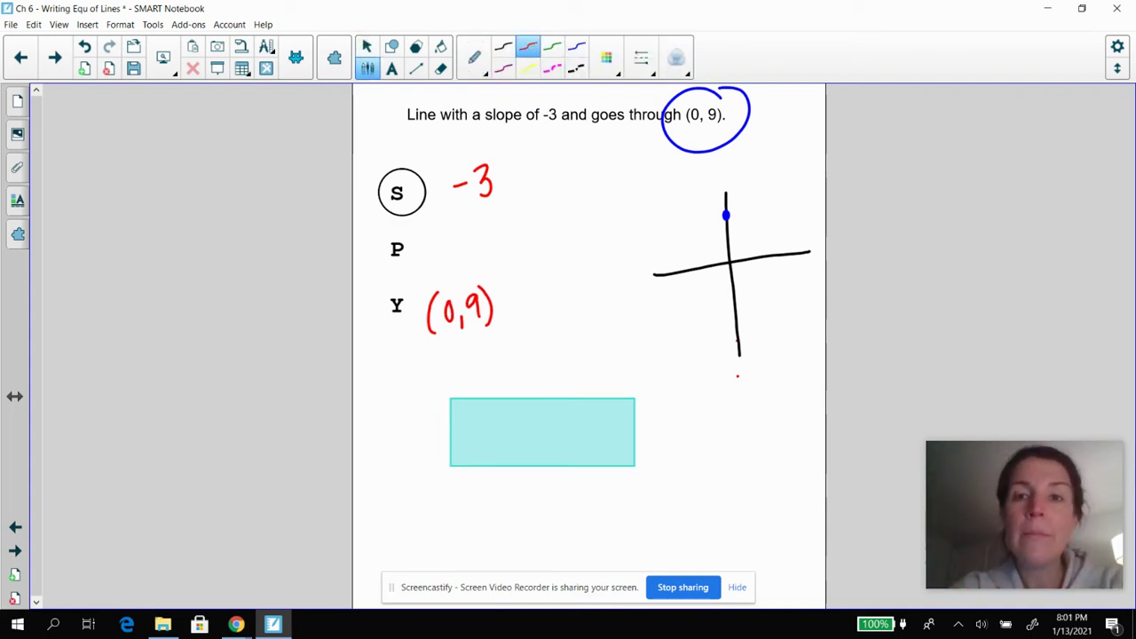
pyautogui.click(739, 236)
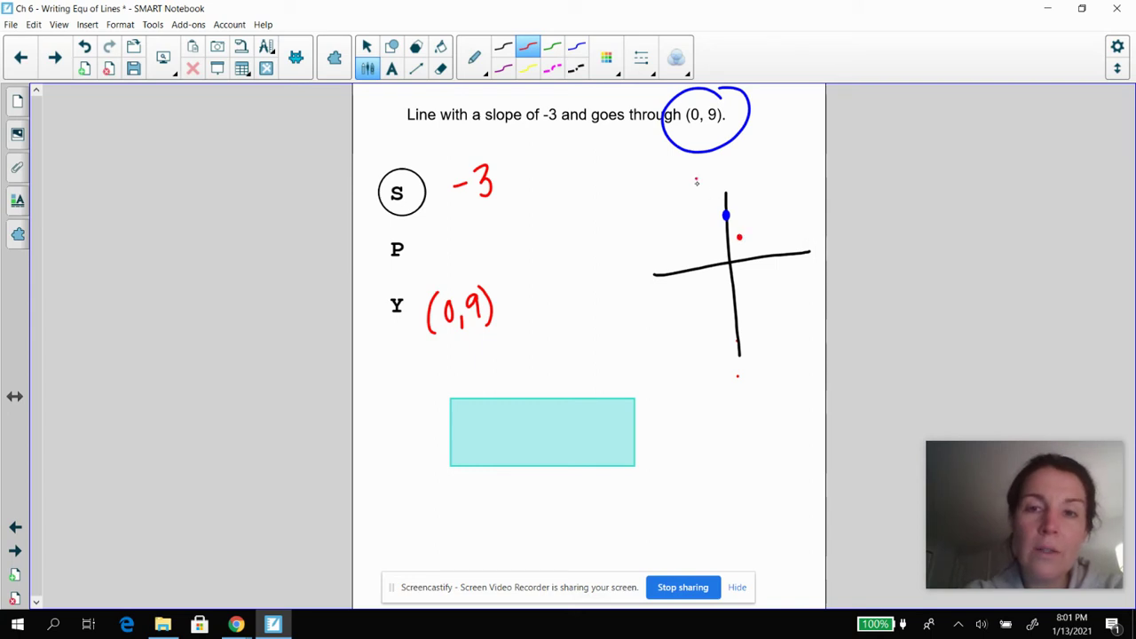
pyautogui.moveTo(698, 179)
pyautogui.mouseDown()
pyautogui.moveTo(774, 288)
pyautogui.moveTo(762, 289)
pyautogui.moveTo(717, 182)
pyautogui.mouseUp()
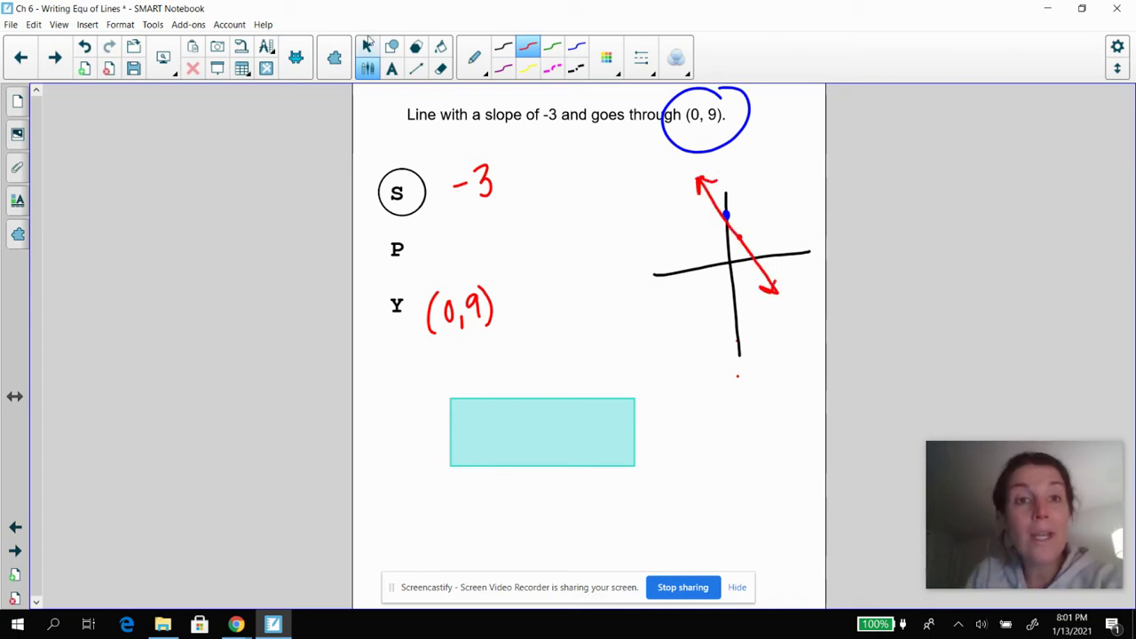
pyautogui.click(367, 46)
pyautogui.moveTo(503, 437); pyautogui.dragTo(644, 513)
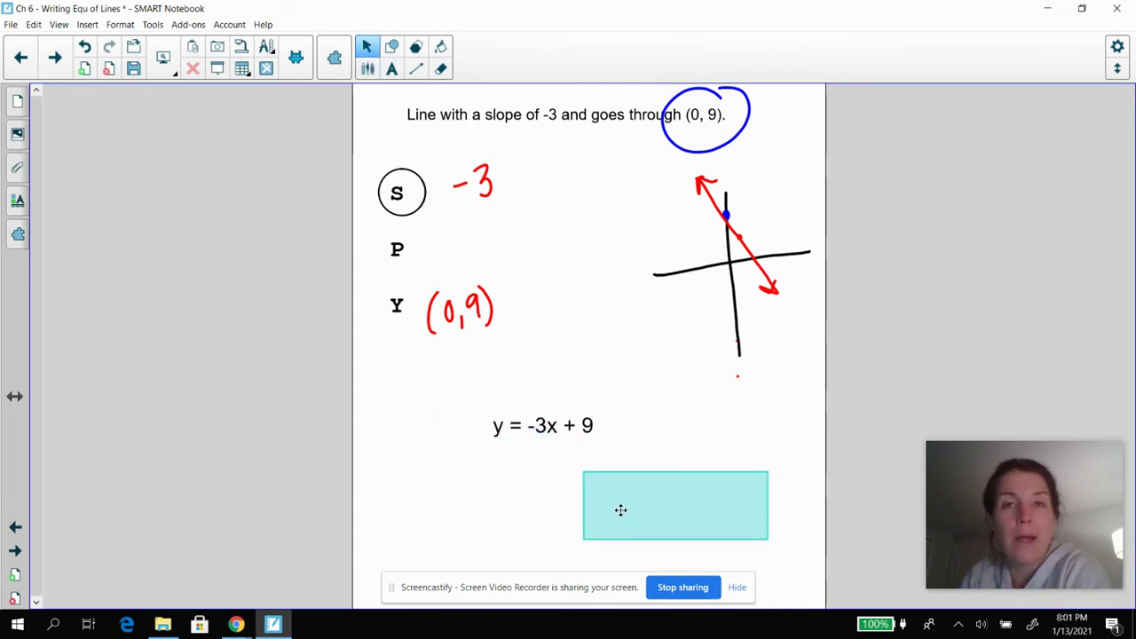
# Go to the parallel-line problem and write a red 7 beside Y
pyautogui.click(55, 59)
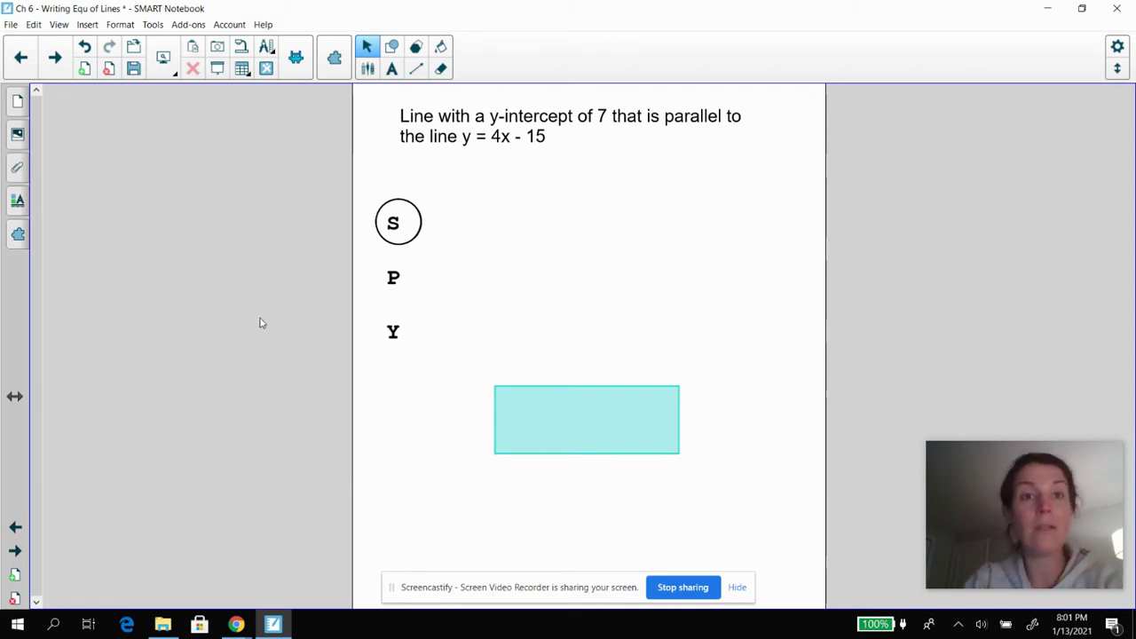
pyautogui.click(367, 68)
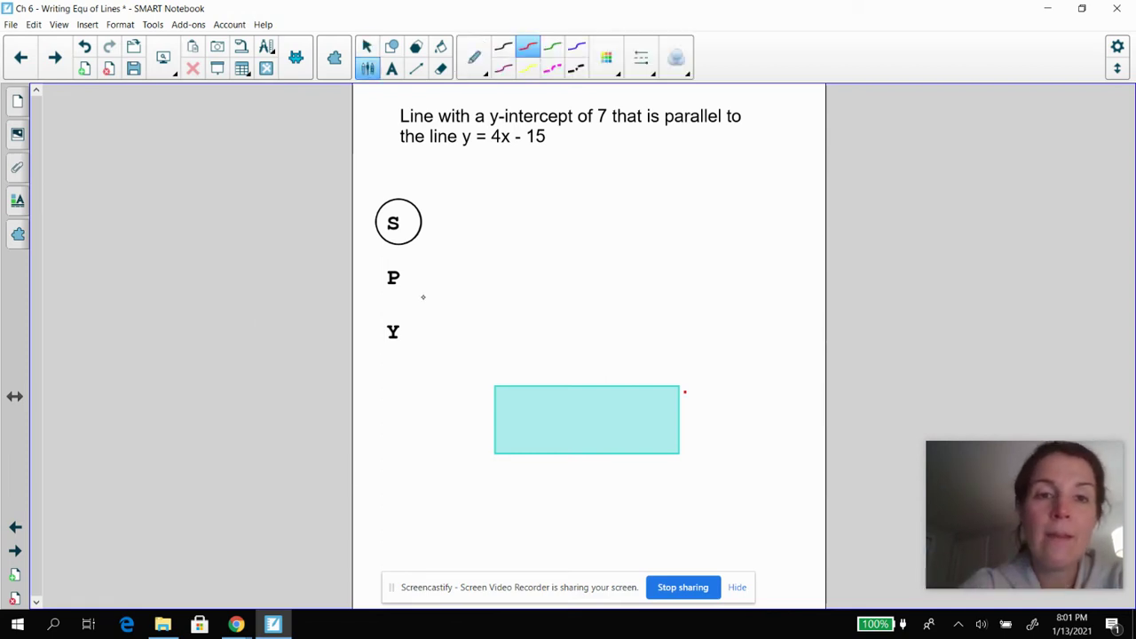
pyautogui.moveTo(426, 319)
pyautogui.mouseDown()
pyautogui.moveTo(449, 317)
pyautogui.moveTo(440, 351)
pyautogui.mouseUp()
pyautogui.moveTo(430, 336); pyautogui.dragTo(454, 329)
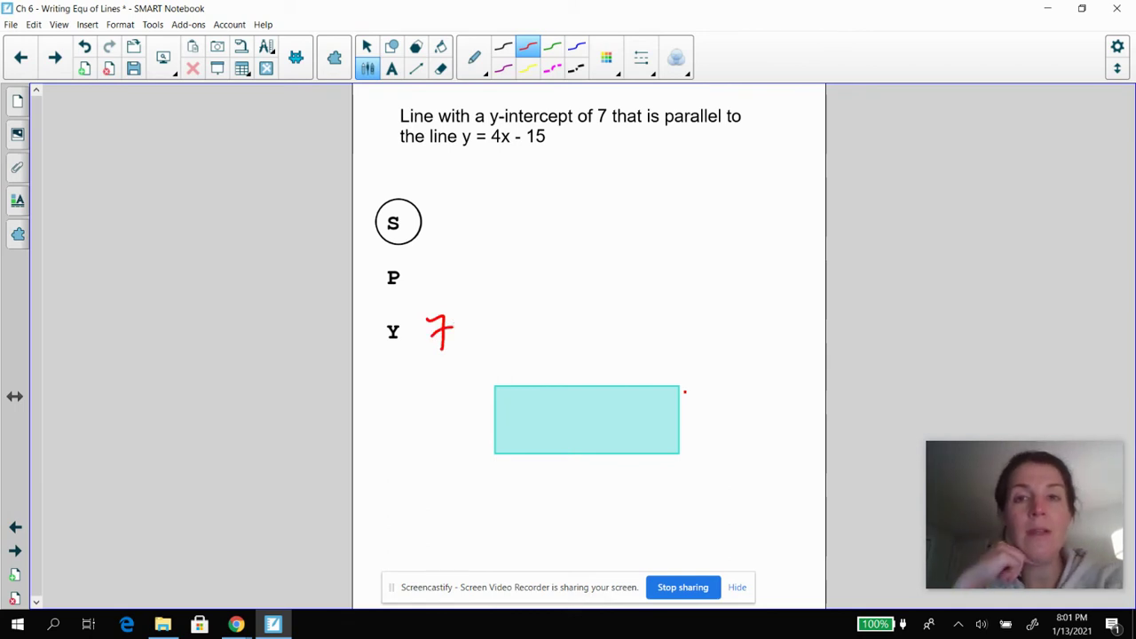
# In blue, circle S, underline 'parallel' and y = 4x - 15, and write slope 4 beside S
pyautogui.click(577, 47)
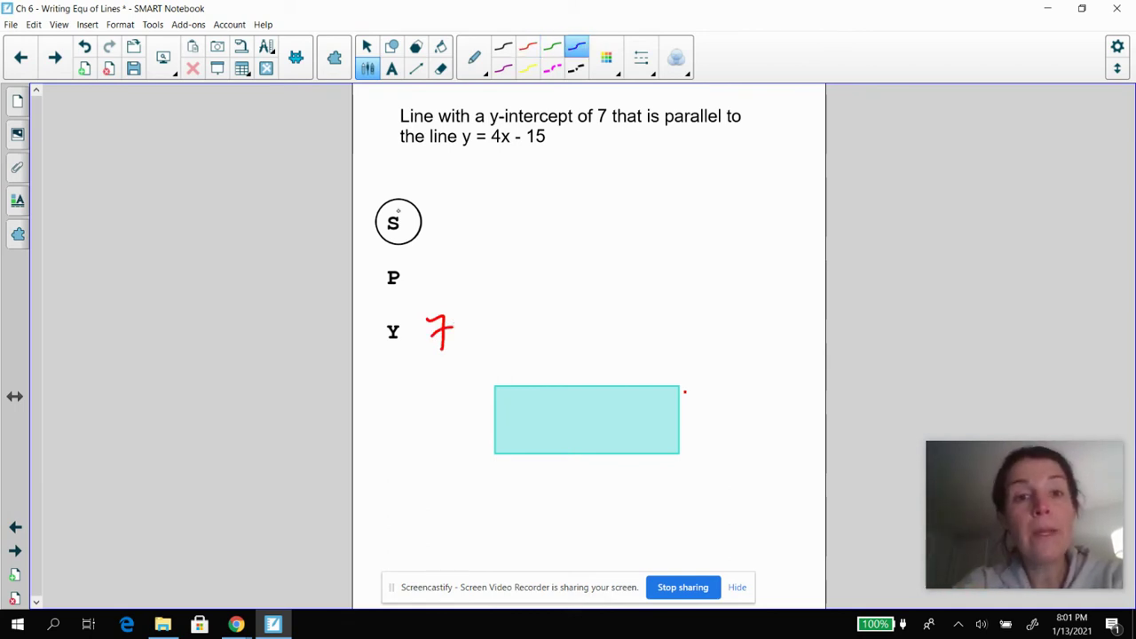
pyautogui.moveTo(408, 201); pyautogui.dragTo(409, 192)
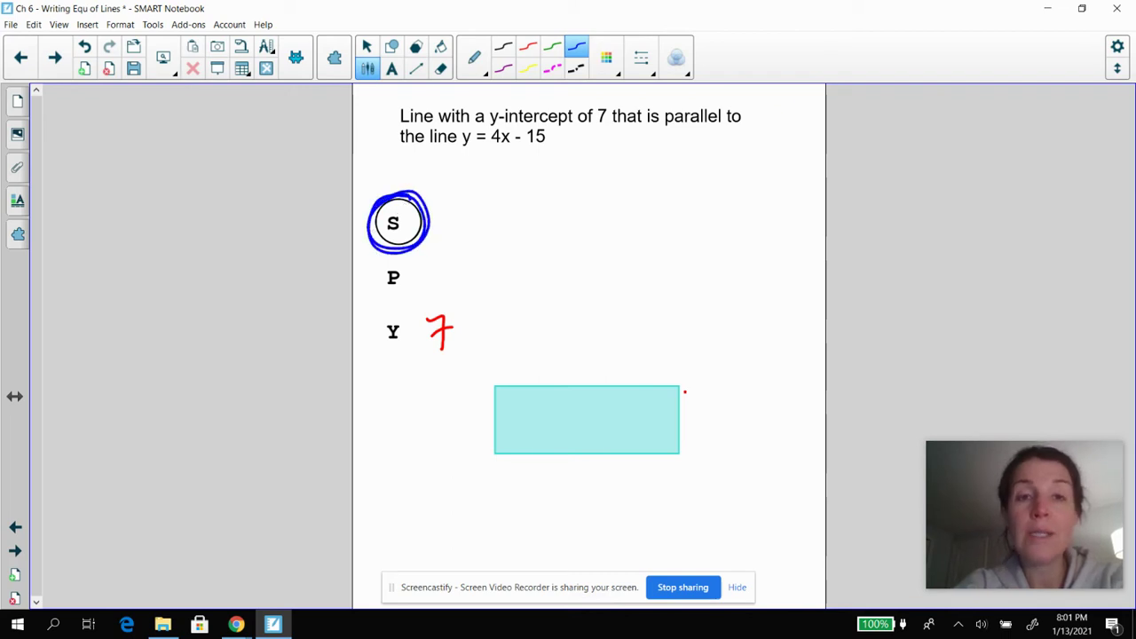
pyautogui.moveTo(656, 133); pyautogui.dragTo(736, 131)
pyautogui.moveTo(398, 148); pyautogui.dragTo(545, 149)
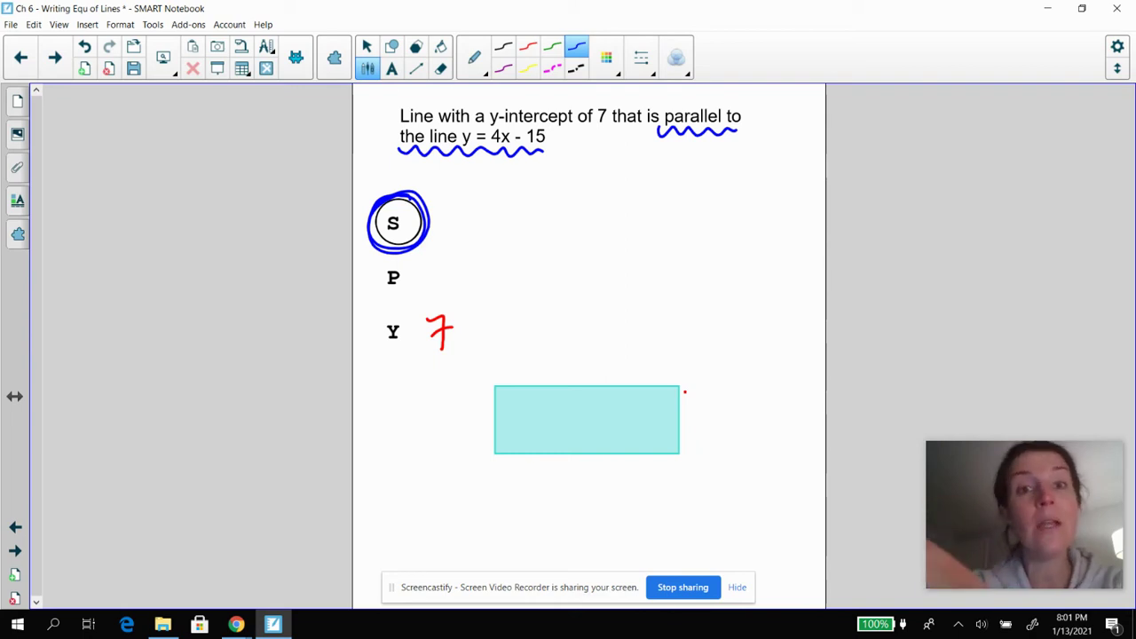
pyautogui.moveTo(498, 129)
pyautogui.mouseDown()
pyautogui.moveTo(505, 143)
pyautogui.moveTo(497, 119)
pyautogui.mouseUp()
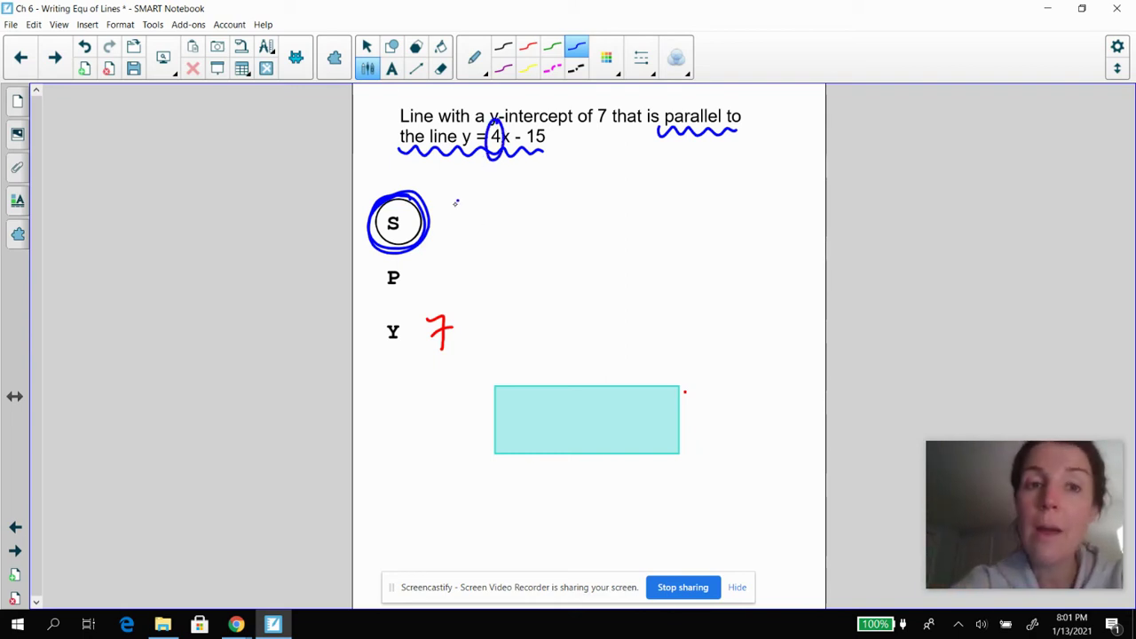
pyautogui.moveTo(456, 202); pyautogui.dragTo(472, 220)
pyautogui.moveTo(470, 195); pyautogui.dragTo(470, 238)
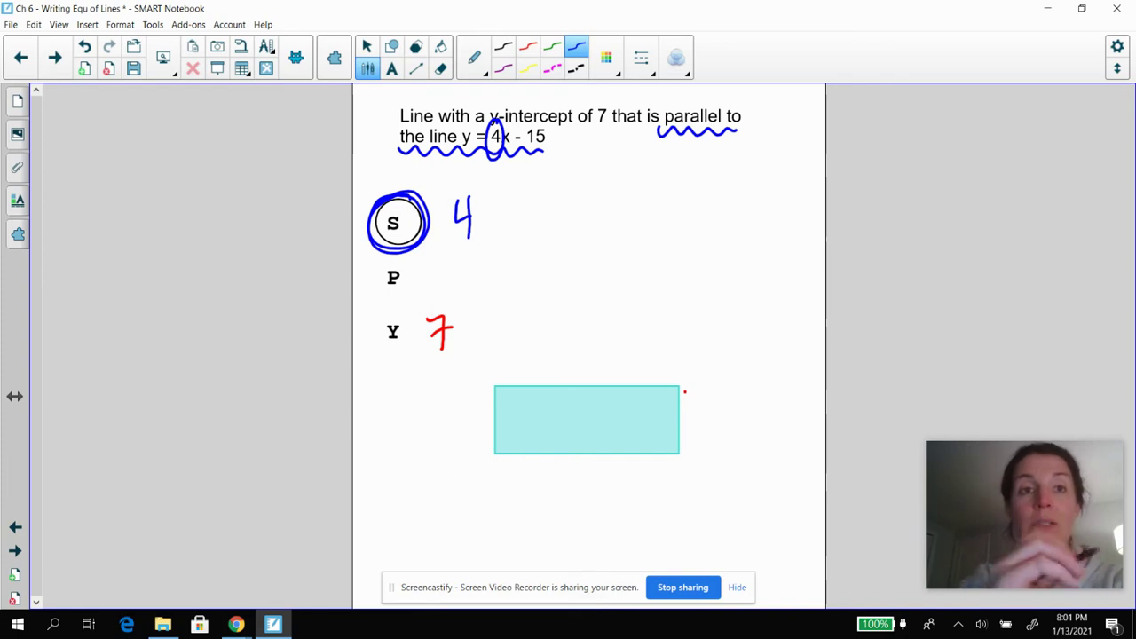
# Reveal y=4x+7, enlarge it and move it above the cover, then go to the next page
pyautogui.click(367, 46)
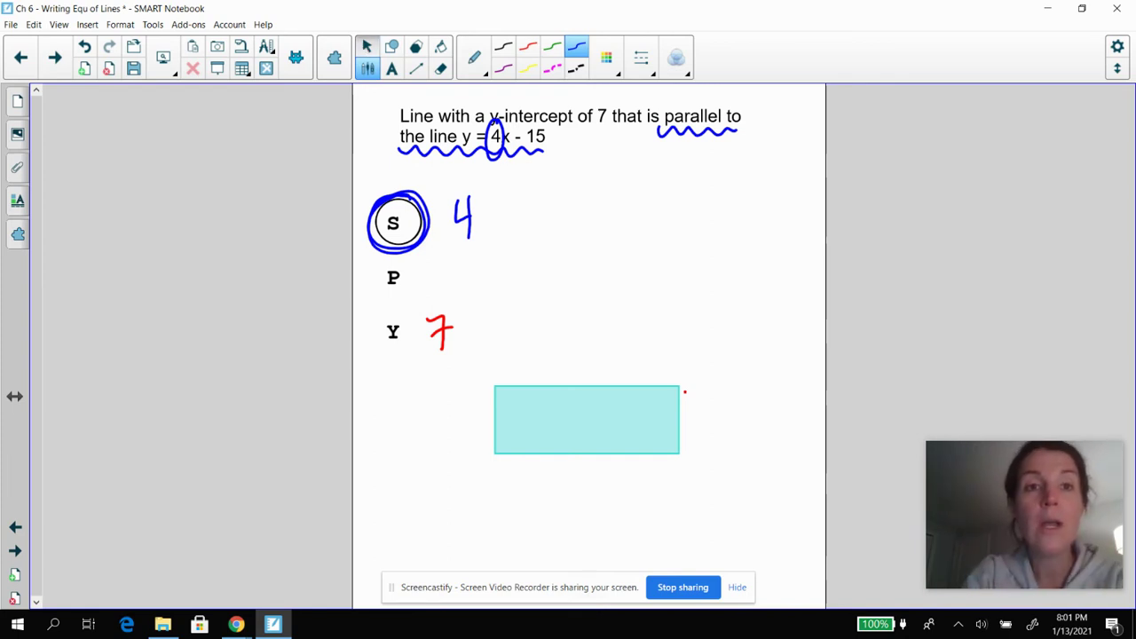
pyautogui.moveTo(567, 415); pyautogui.dragTo(708, 497)
pyautogui.click(585, 415)
pyautogui.click(597, 374)
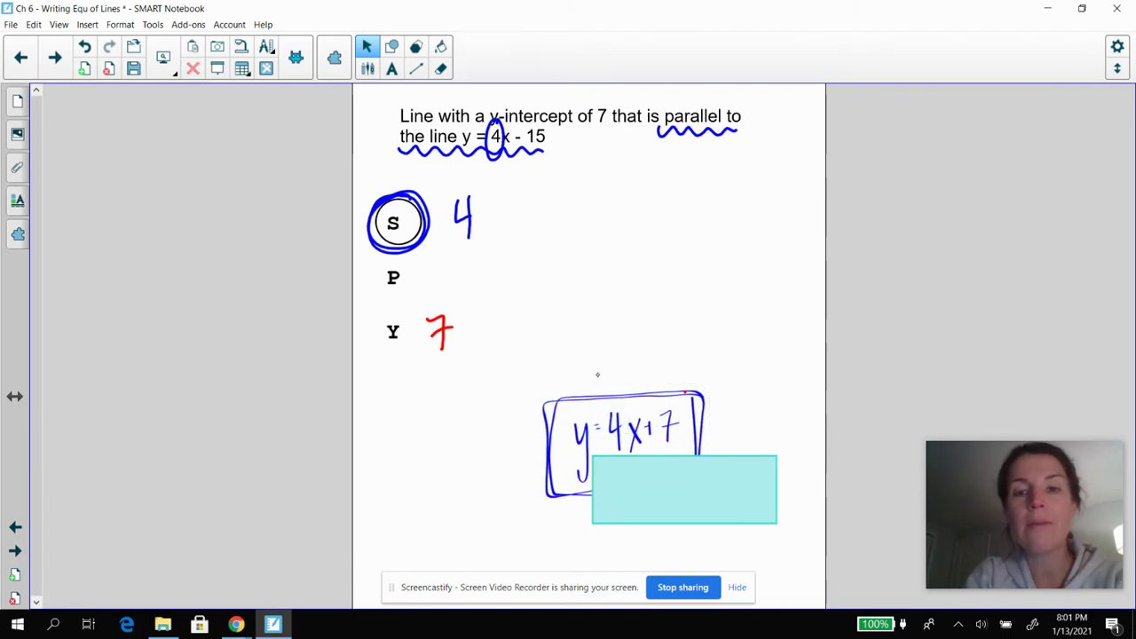
pyautogui.click(600, 433)
pyautogui.moveTo(601, 433); pyautogui.dragTo(596, 374)
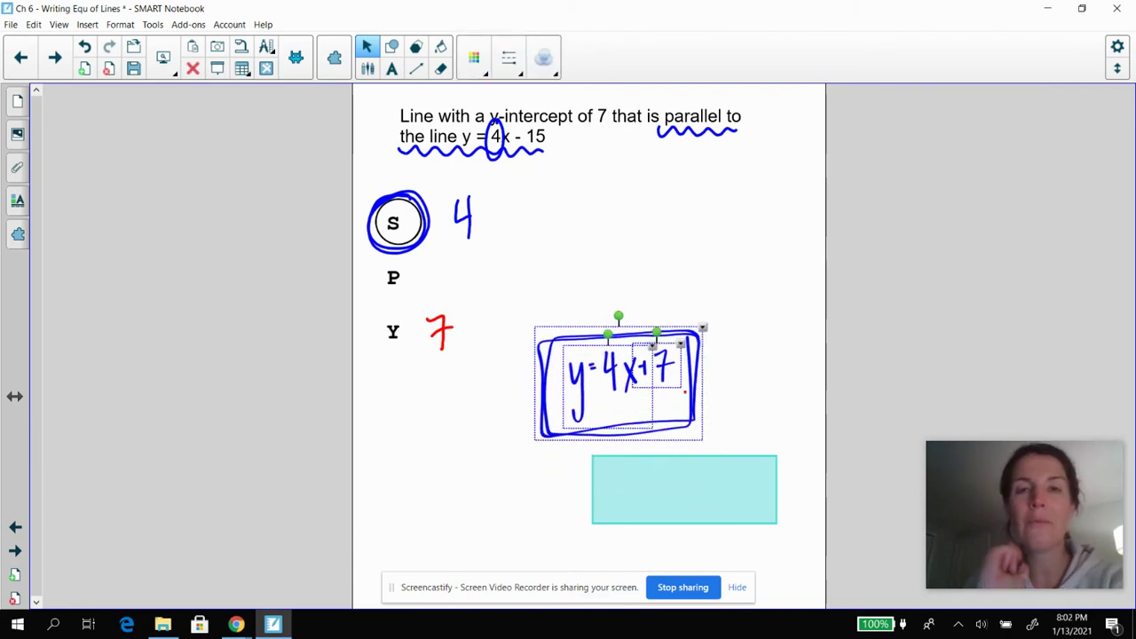
pyautogui.click(481, 475)
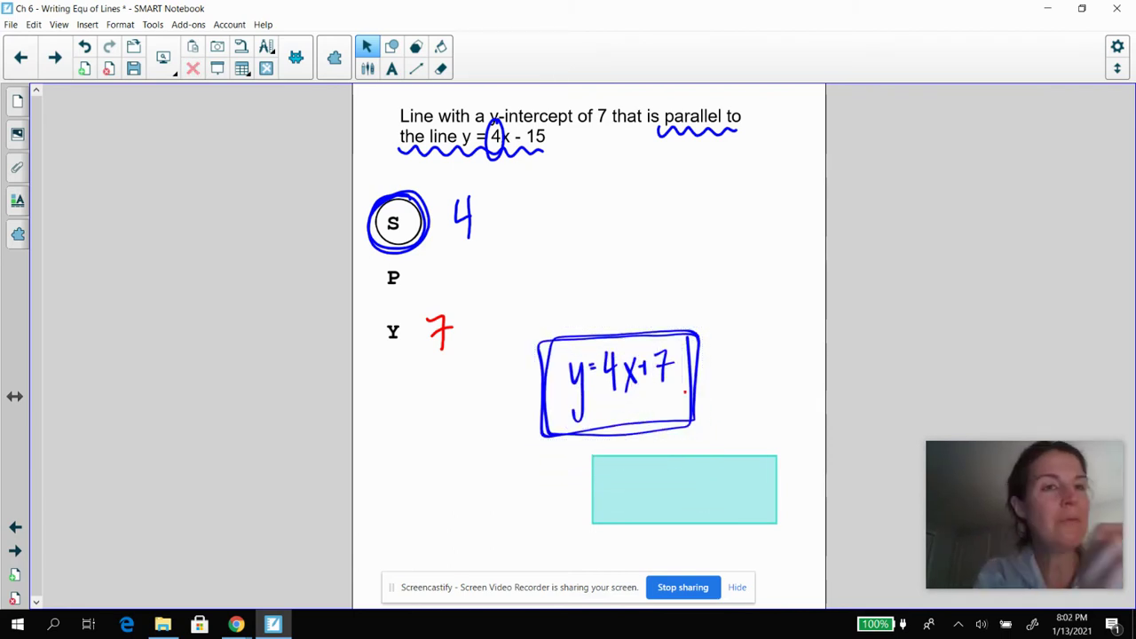
pyautogui.click(54, 57)
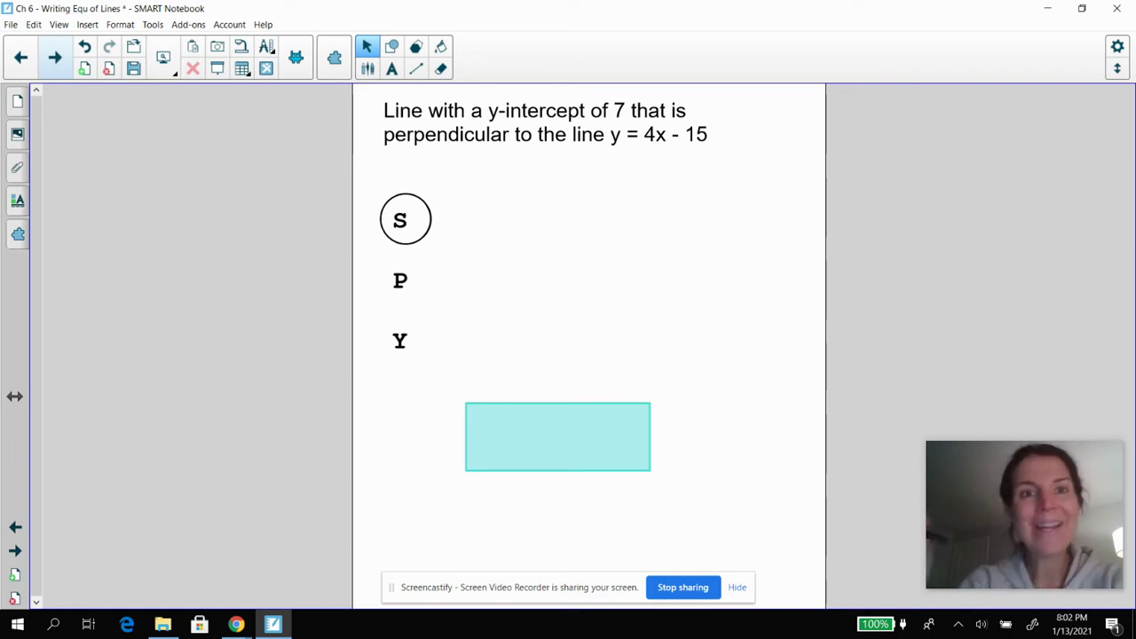
# Circle the y-intercept 7 in the question and write a blue 7 beside Y
pyautogui.click(367, 69)
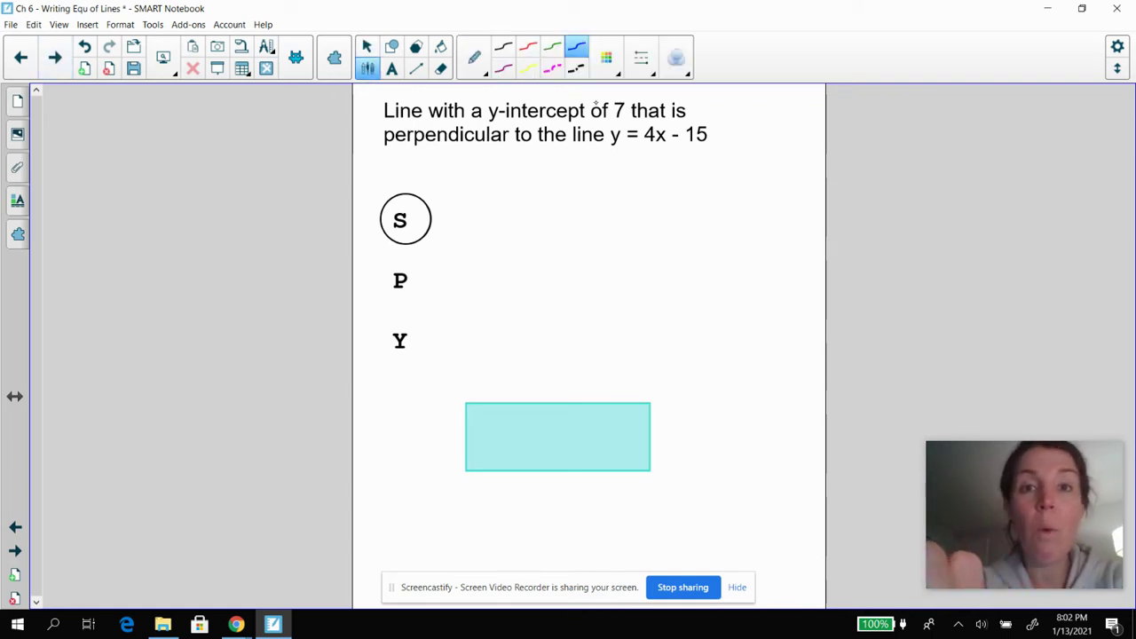
pyautogui.moveTo(632, 89)
pyautogui.mouseDown()
pyautogui.moveTo(595, 78)
pyautogui.moveTo(497, 124)
pyautogui.moveTo(632, 88)
pyautogui.mouseUp()
pyautogui.moveTo(432, 325)
pyautogui.mouseDown()
pyautogui.moveTo(454, 321)
pyautogui.moveTo(450, 368)
pyautogui.mouseUp()
pyautogui.moveTo(431, 342); pyautogui.dragTo(468, 325)
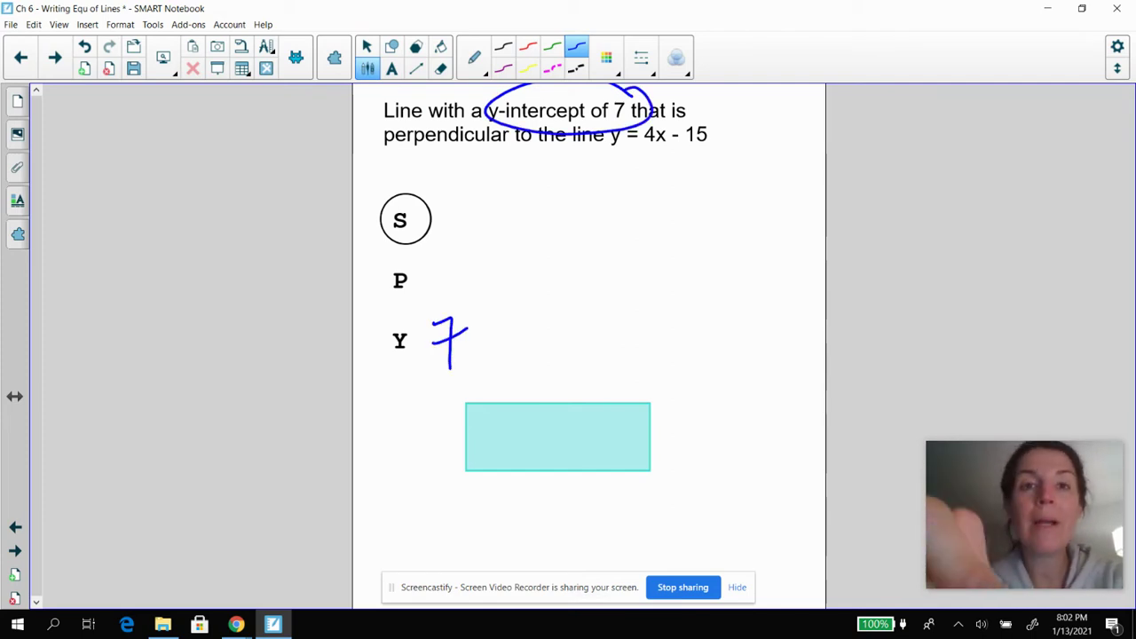
# In red, underline 'perpendicular to the line y = 4x' and circle S and the 4
pyautogui.click(527, 47)
pyautogui.moveTo(388, 143)
pyautogui.mouseDown()
pyautogui.moveTo(534, 150)
pyautogui.moveTo(578, 163)
pyautogui.moveTo(661, 144)
pyautogui.moveTo(715, 152)
pyautogui.mouseUp()
pyautogui.moveTo(420, 191)
pyautogui.mouseDown()
pyautogui.moveTo(378, 208)
pyautogui.moveTo(434, 203)
pyautogui.moveTo(380, 250)
pyautogui.moveTo(396, 184)
pyautogui.mouseUp()
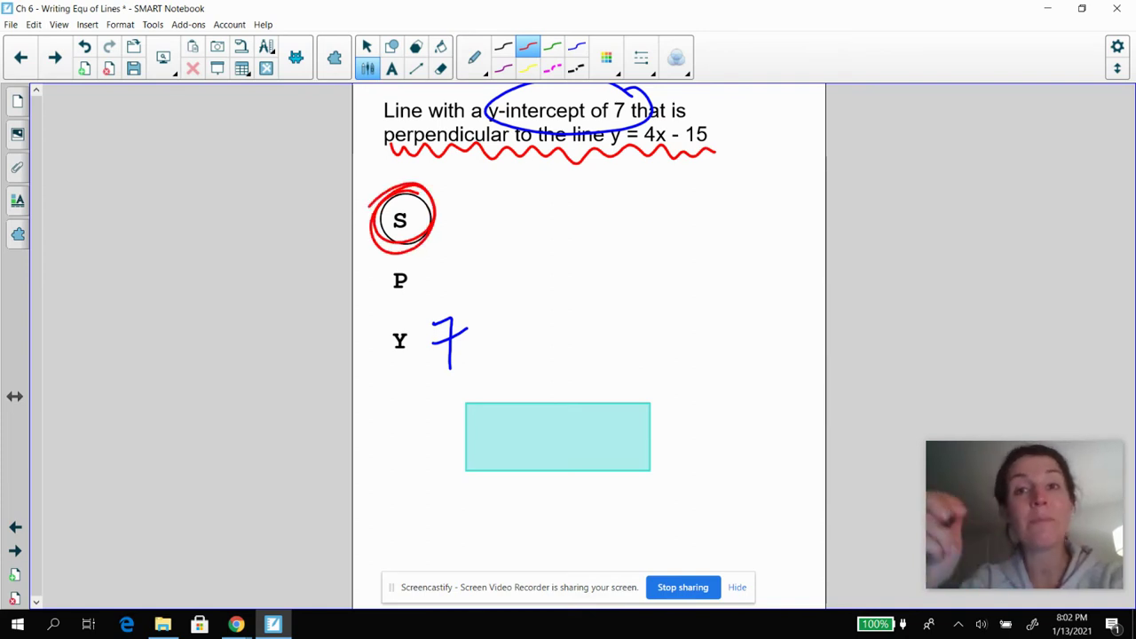
pyautogui.moveTo(645, 115)
pyautogui.mouseDown()
pyautogui.moveTo(640, 164)
pyautogui.moveTo(656, 114)
pyautogui.moveTo(661, 161)
pyautogui.moveTo(660, 115)
pyautogui.mouseUp()
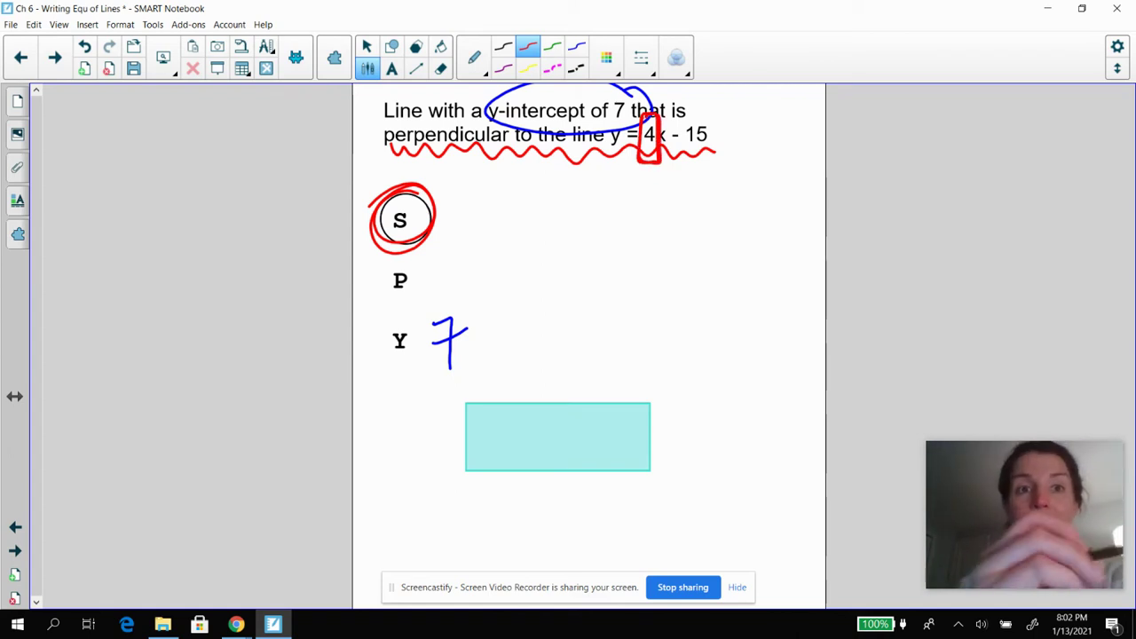
# Reveal y = -1/4x + 7, then enlarge it and move it up and right
pyautogui.click(366, 46)
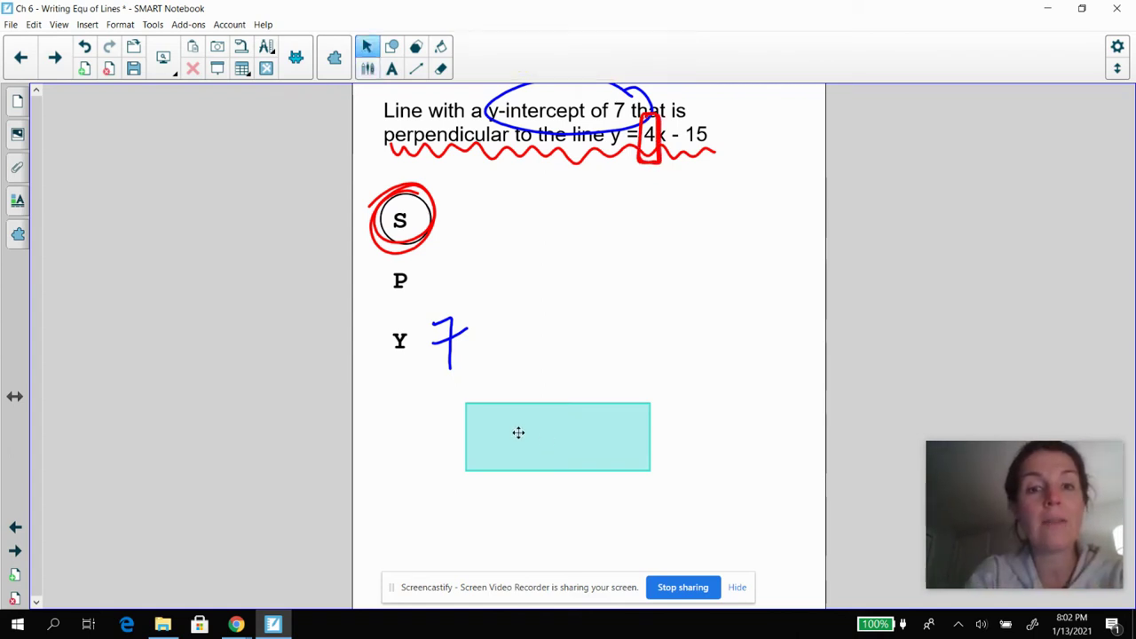
pyautogui.moveTo(519, 433); pyautogui.dragTo(675, 486)
pyautogui.click(580, 443)
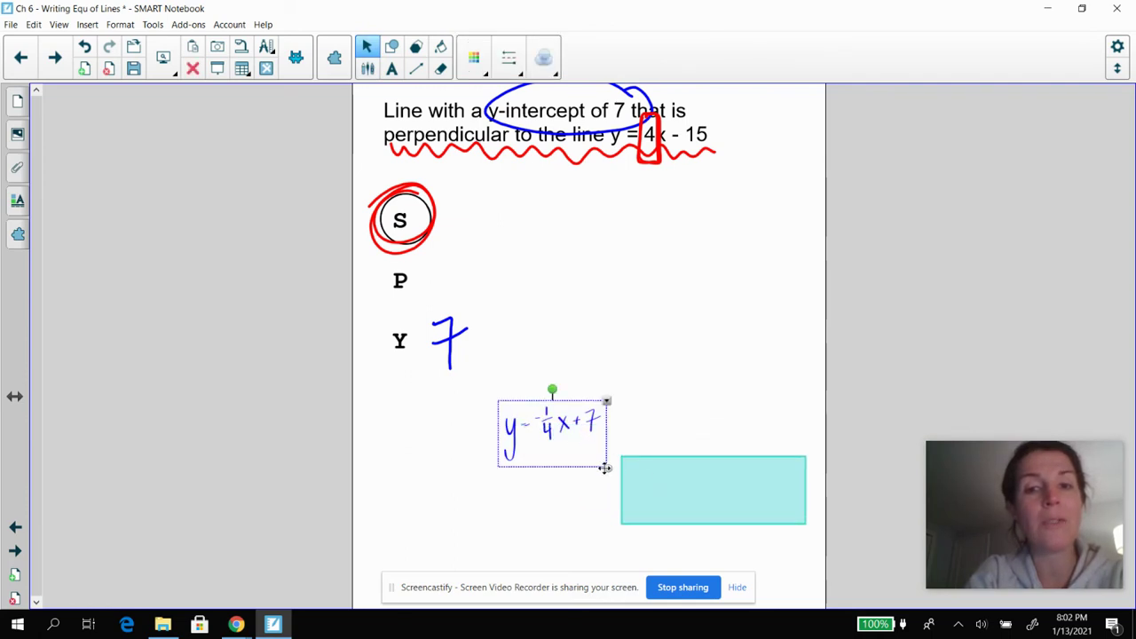
pyautogui.moveTo(604, 468); pyautogui.dragTo(669, 502)
pyautogui.moveTo(579, 450); pyautogui.dragTo(605, 431)
pyautogui.click(520, 511)
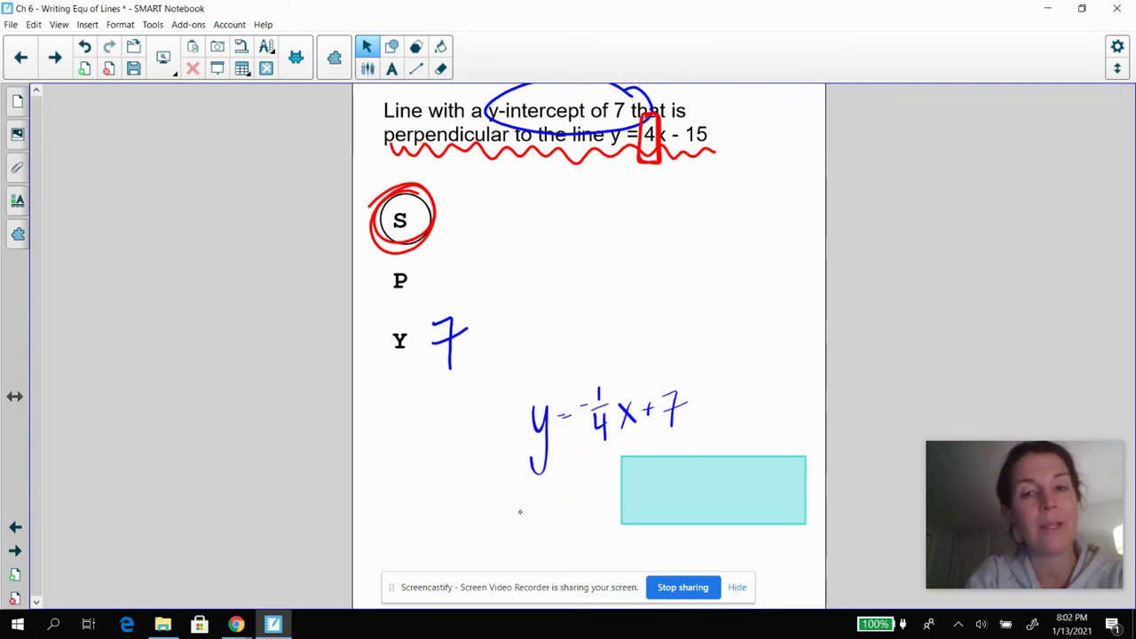
# Write the slope -1/4 beside S, then show the page thumbnails in Page Sorter
pyautogui.click(366, 68)
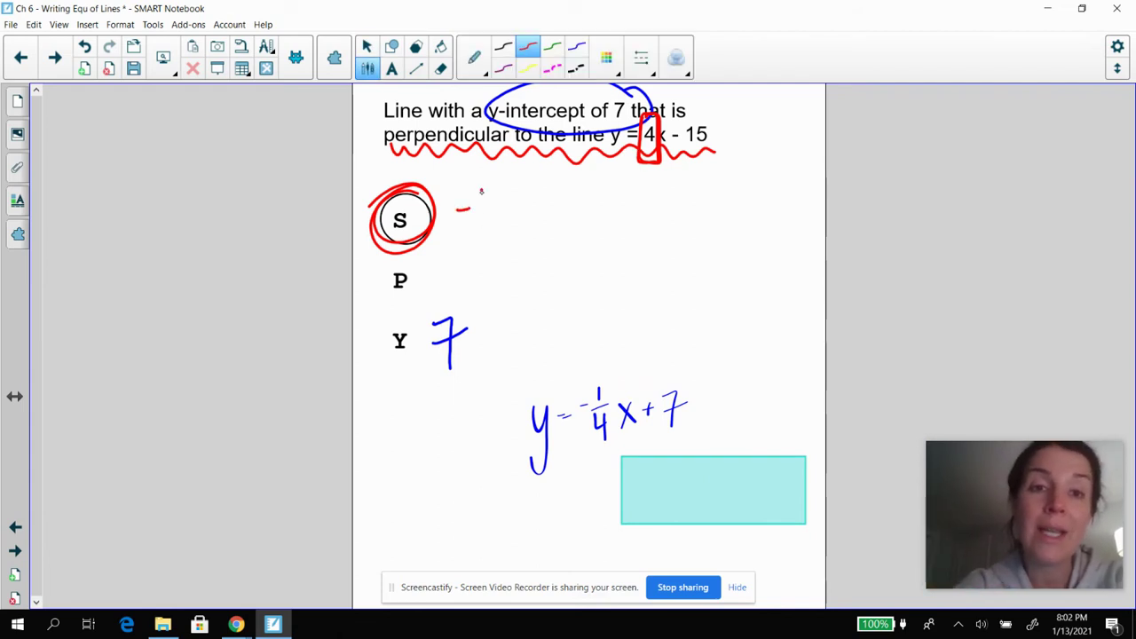
pyautogui.moveTo(481, 190); pyautogui.dragTo(485, 202)
pyautogui.moveTo(497, 190); pyautogui.dragTo(488, 240)
pyautogui.moveTo(502, 208); pyautogui.dragTo(511, 238)
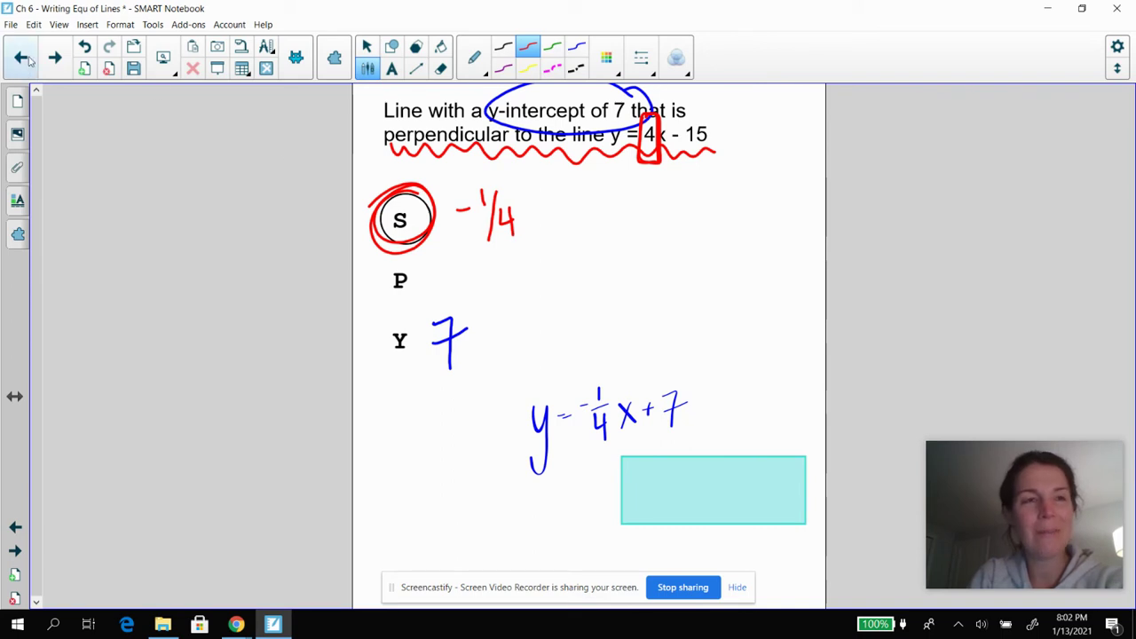
pyautogui.click(16, 101)
pyautogui.scroll(-5, 105, 296)
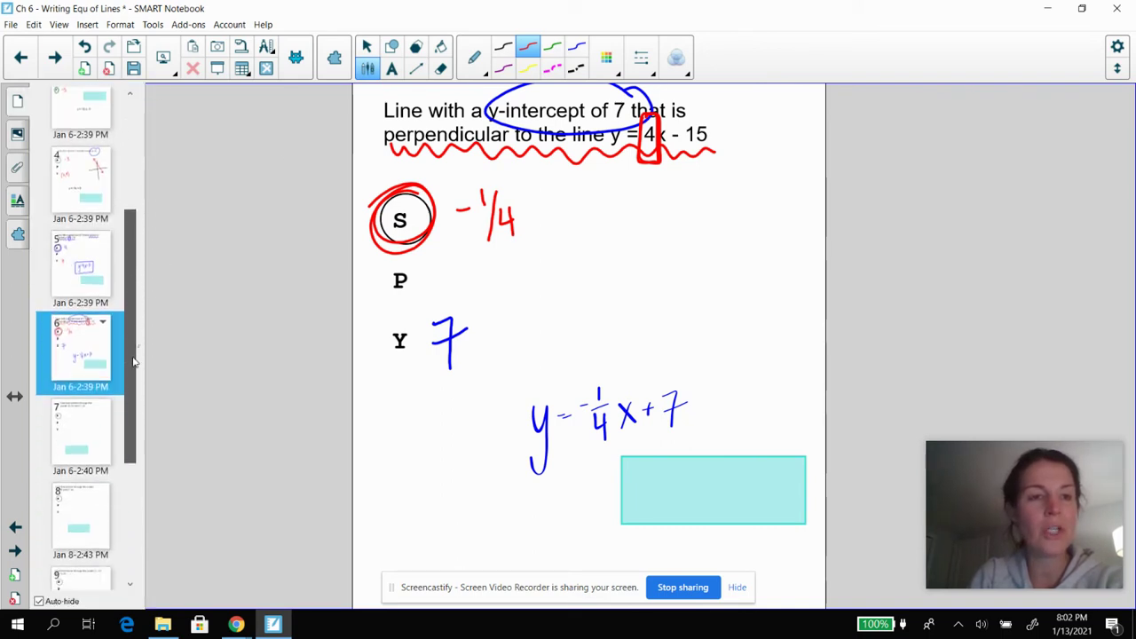
# Open page 7 and circle the S step and the points (0, 6) and (1, 9) in red
pyautogui.click(78, 213)
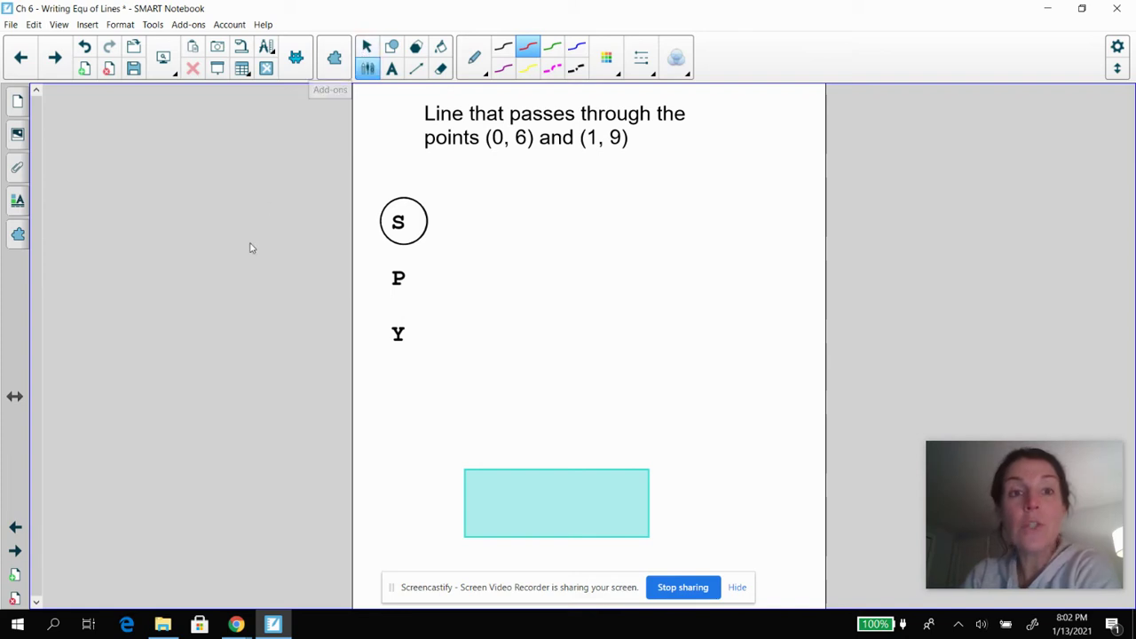
pyautogui.moveTo(401, 194)
pyautogui.mouseDown()
pyautogui.moveTo(376, 236)
pyautogui.moveTo(404, 189)
pyautogui.mouseUp()
pyautogui.moveTo(639, 127)
pyautogui.mouseDown()
pyautogui.moveTo(530, 110)
pyautogui.moveTo(532, 174)
pyautogui.moveTo(641, 126)
pyautogui.mouseUp()
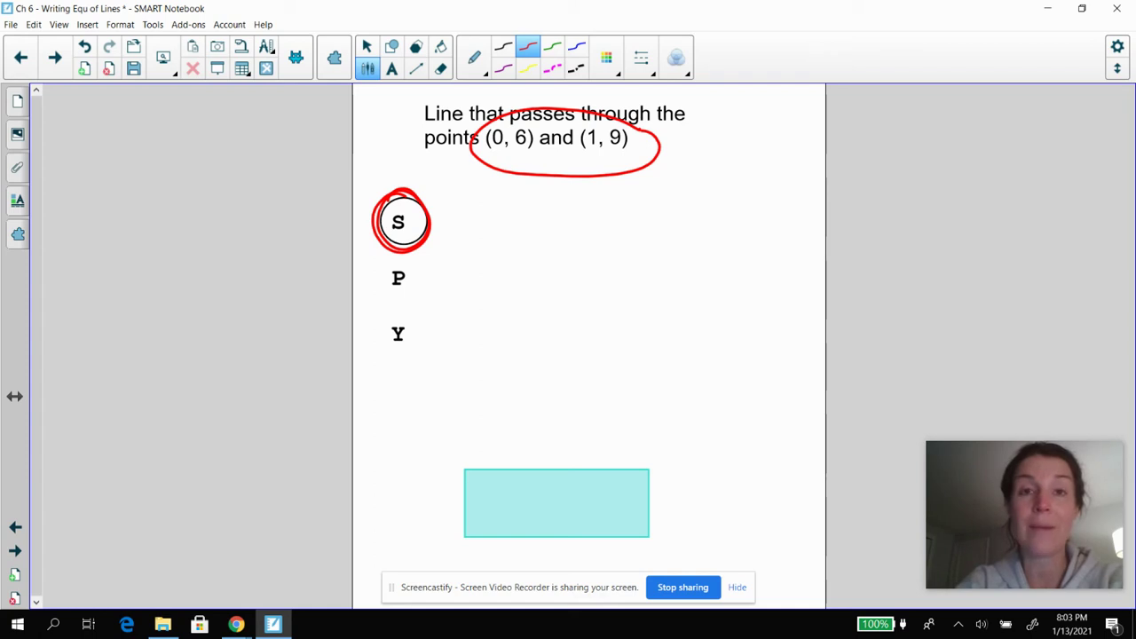
# Circle (0, 6) in green, write 6 beside Y, and reveal y = 3x+6
pyautogui.click(551, 46)
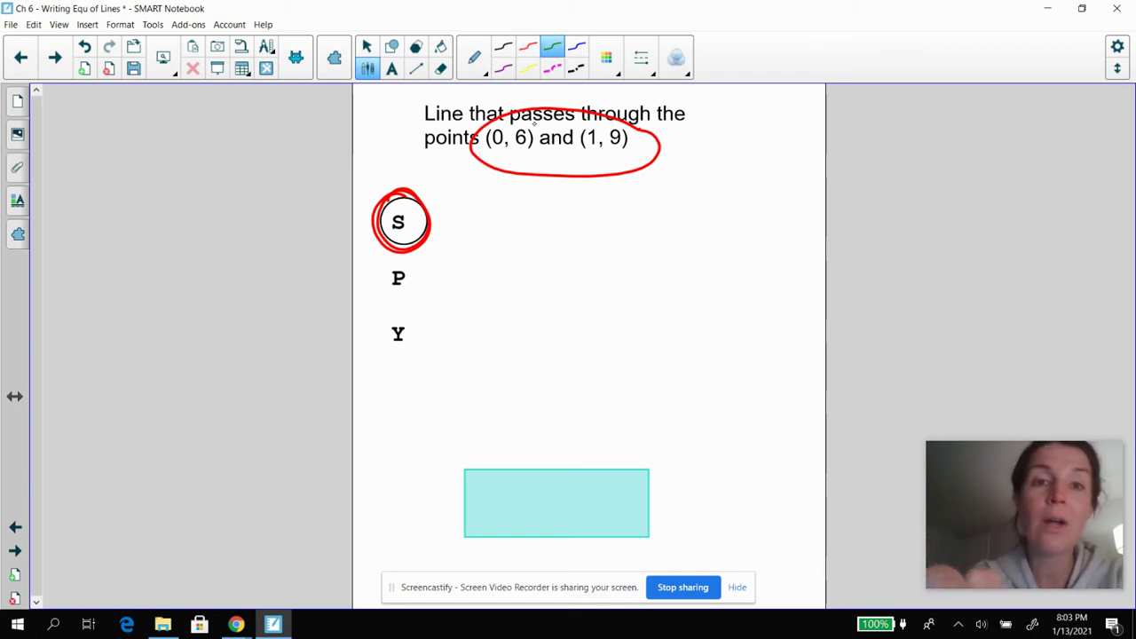
pyautogui.moveTo(535, 124)
pyautogui.mouseDown()
pyautogui.moveTo(536, 153)
pyautogui.moveTo(541, 124)
pyautogui.mouseUp()
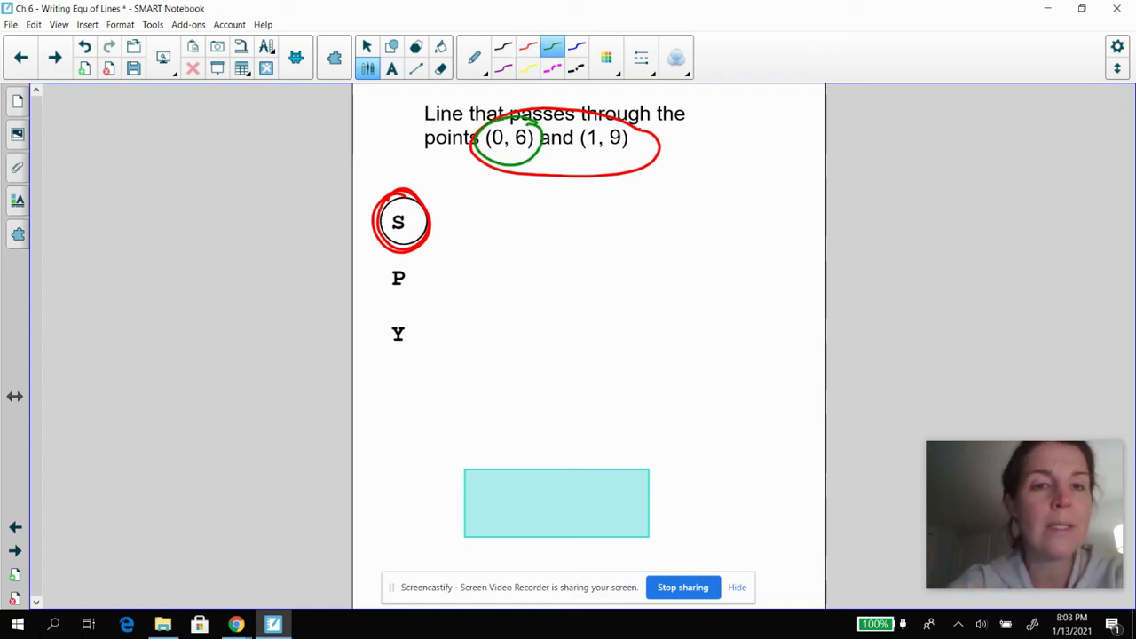
pyautogui.moveTo(449, 316); pyautogui.dragTo(450, 355)
pyautogui.click(367, 46)
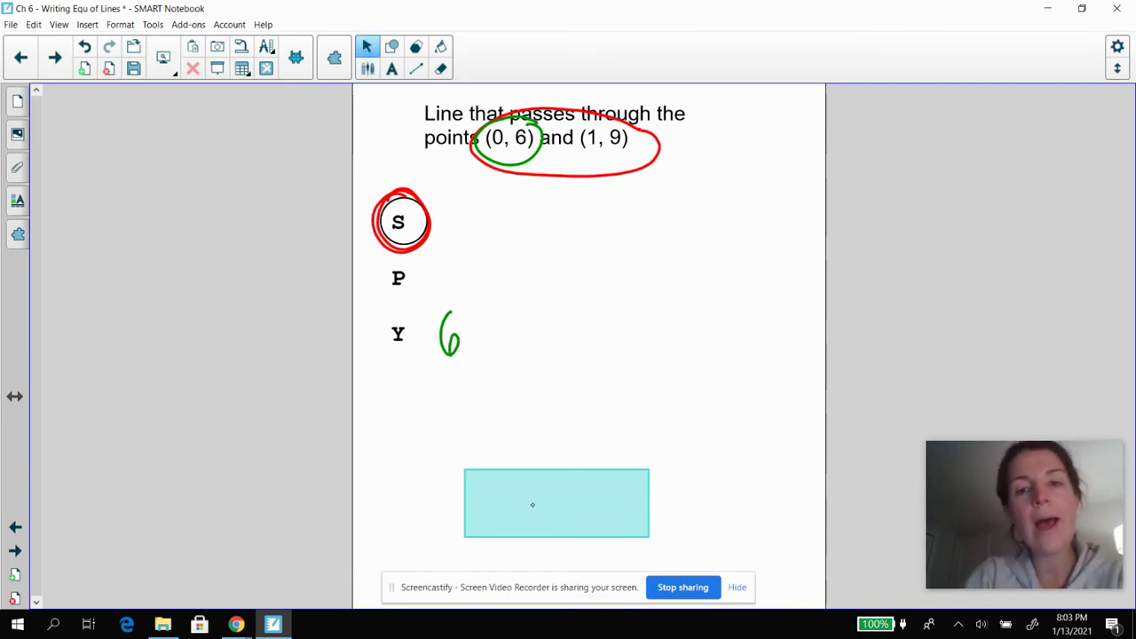
pyautogui.moveTo(532, 498); pyautogui.dragTo(695, 407)
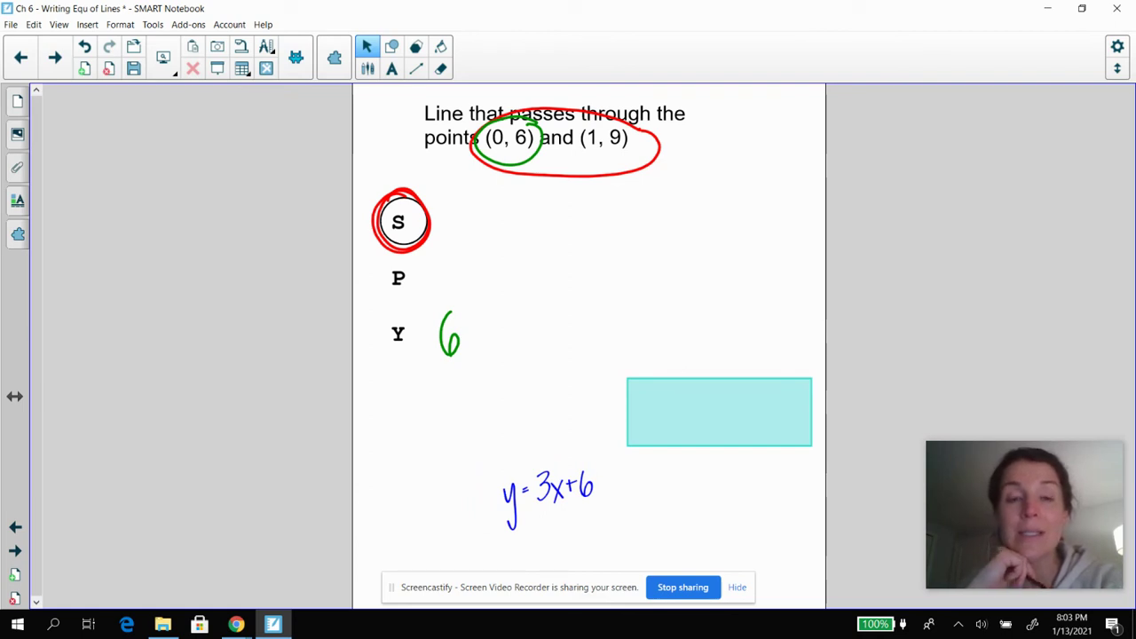
# In blue, write the slope (9-6)/(1-0) = 3/1 beside S, then go to the next page
pyautogui.click(368, 68)
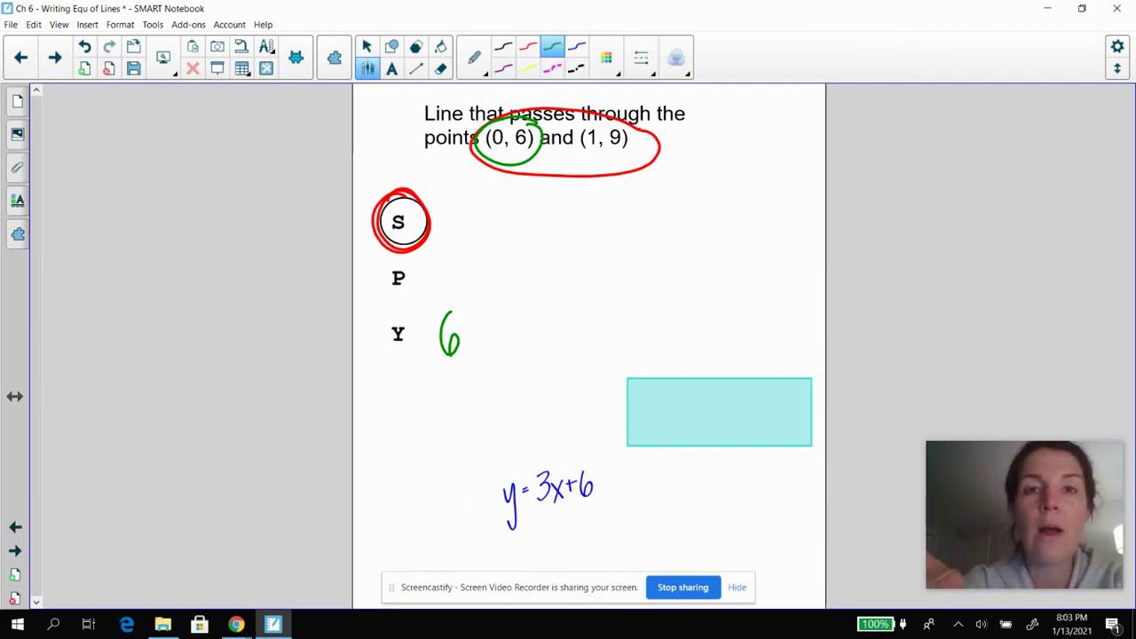
pyautogui.click(577, 46)
pyautogui.moveTo(493, 189)
pyautogui.mouseDown()
pyautogui.moveTo(483, 194)
pyautogui.moveTo(494, 212)
pyautogui.moveTo(511, 201)
pyautogui.mouseUp()
pyautogui.moveTo(525, 190)
pyautogui.mouseDown()
pyautogui.moveTo(488, 215)
pyautogui.moveTo(529, 215)
pyautogui.moveTo(499, 246)
pyautogui.moveTo(526, 229)
pyautogui.mouseUp()
pyautogui.moveTo(592, 191)
pyautogui.mouseDown()
pyautogui.moveTo(583, 213)
pyautogui.moveTo(608, 213)
pyautogui.mouseUp()
pyautogui.moveTo(595, 222); pyautogui.dragTo(596, 243)
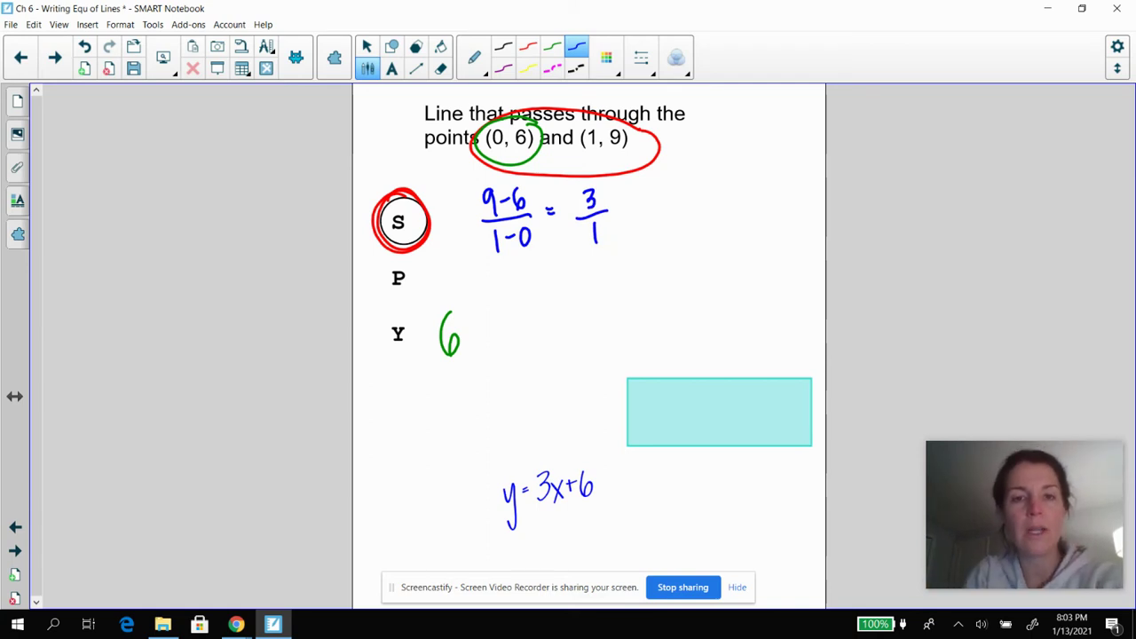
pyautogui.click(55, 58)
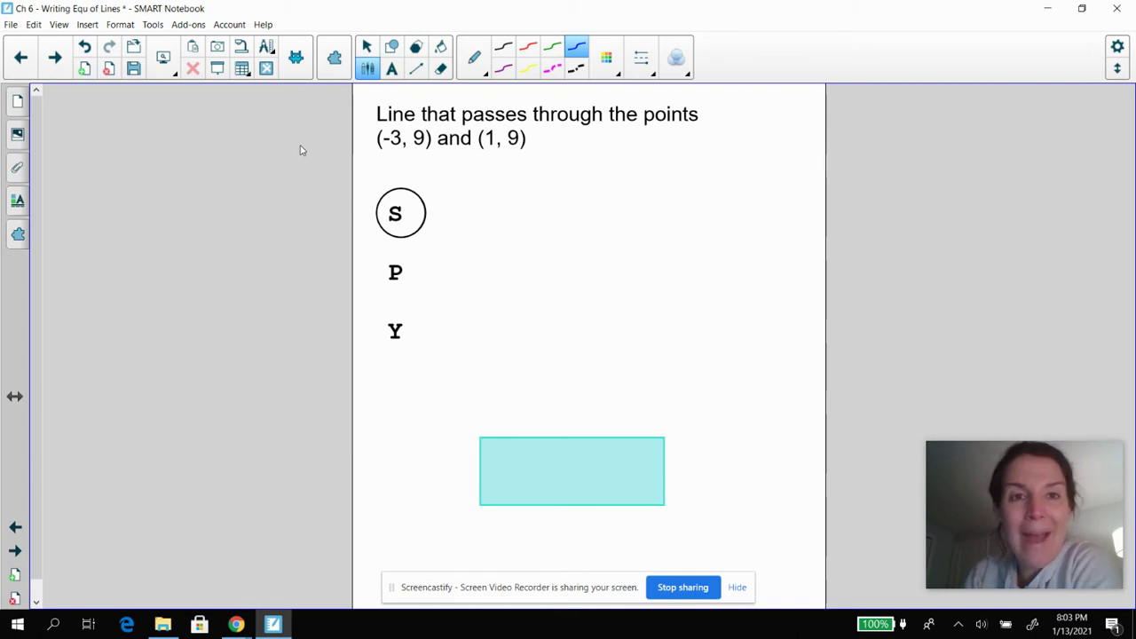
# In red, circle S and write (9-9)/(-3-1) = 0/-4 = 0 beside it
pyautogui.click(528, 46)
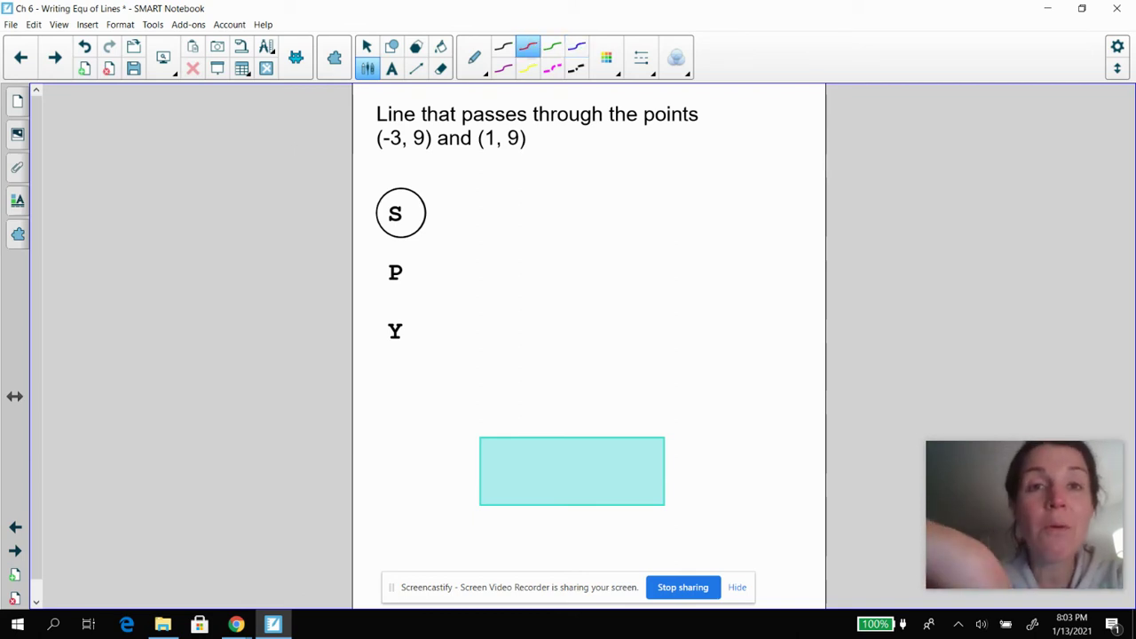
pyautogui.moveTo(388, 185)
pyautogui.mouseDown()
pyautogui.moveTo(414, 240)
pyautogui.moveTo(401, 186)
pyautogui.mouseUp()
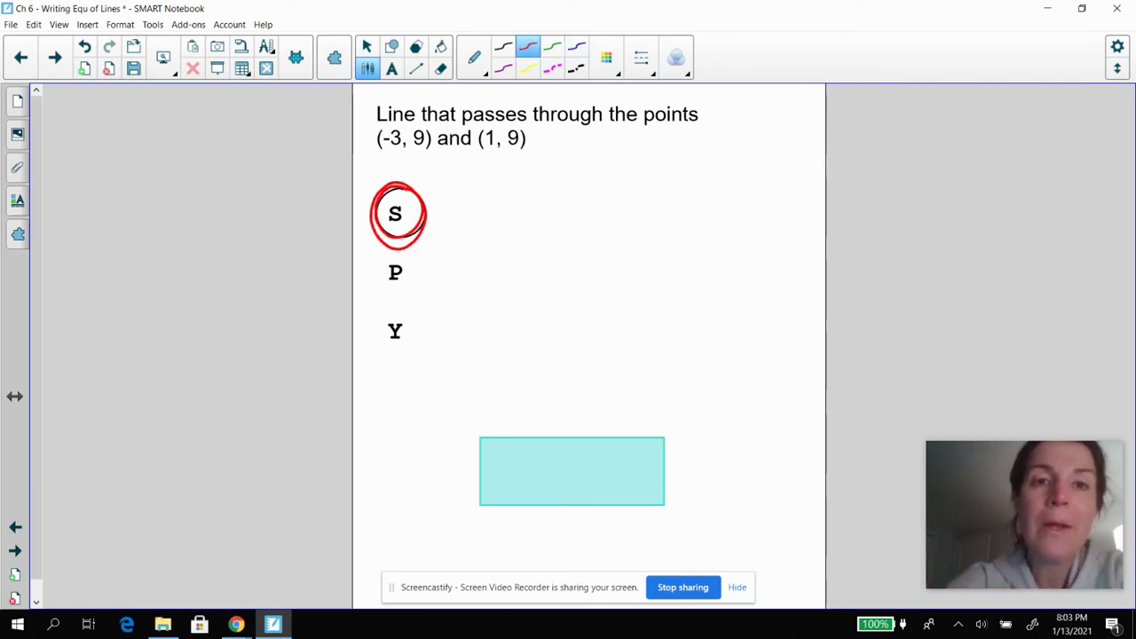
pyautogui.moveTo(480, 177)
pyautogui.mouseDown()
pyautogui.moveTo(470, 184)
pyautogui.moveTo(479, 199)
pyautogui.moveTo(498, 188)
pyautogui.mouseUp()
pyautogui.moveTo(512, 177)
pyautogui.mouseDown()
pyautogui.moveTo(503, 184)
pyautogui.moveTo(523, 205)
pyautogui.mouseUp()
pyautogui.moveTo(467, 235)
pyautogui.mouseDown()
pyautogui.moveTo(487, 243)
pyautogui.moveTo(514, 227)
pyautogui.moveTo(518, 241)
pyautogui.mouseUp()
pyautogui.moveTo(534, 205); pyautogui.dragTo(544, 209)
pyautogui.moveTo(585, 174)
pyautogui.mouseDown()
pyautogui.moveTo(601, 202)
pyautogui.moveTo(581, 224)
pyautogui.mouseUp()
pyautogui.moveTo(592, 214); pyautogui.dragTo(600, 242)
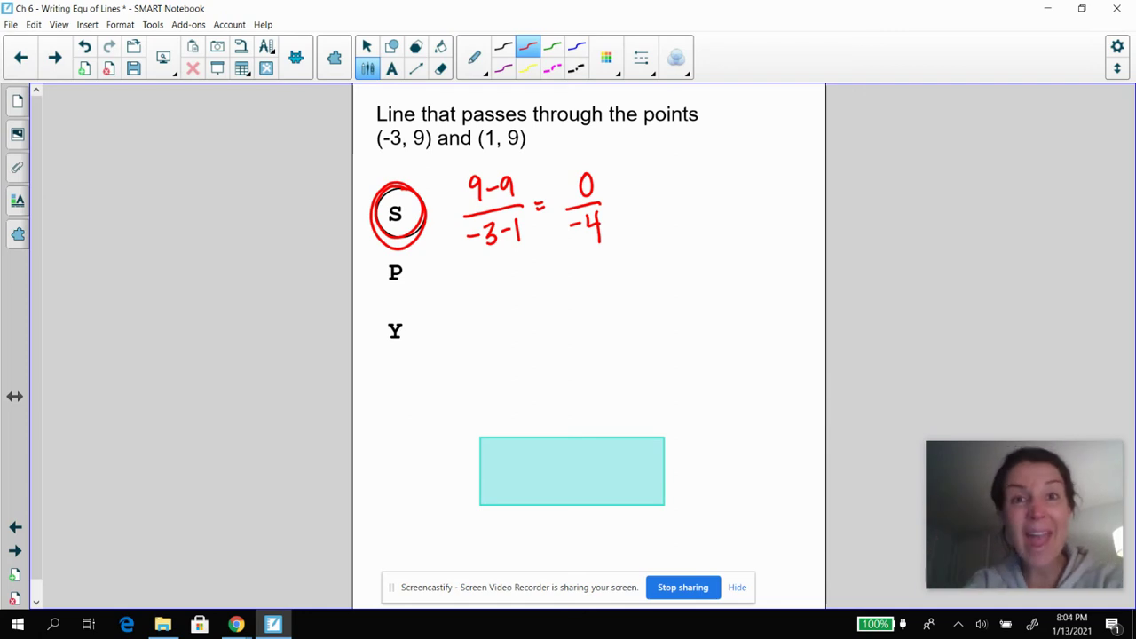
pyautogui.moveTo(612, 203); pyautogui.dragTo(623, 202)
pyautogui.moveTo(613, 211)
pyautogui.mouseDown()
pyautogui.moveTo(652, 217)
pyautogui.moveTo(651, 189)
pyautogui.mouseUp()
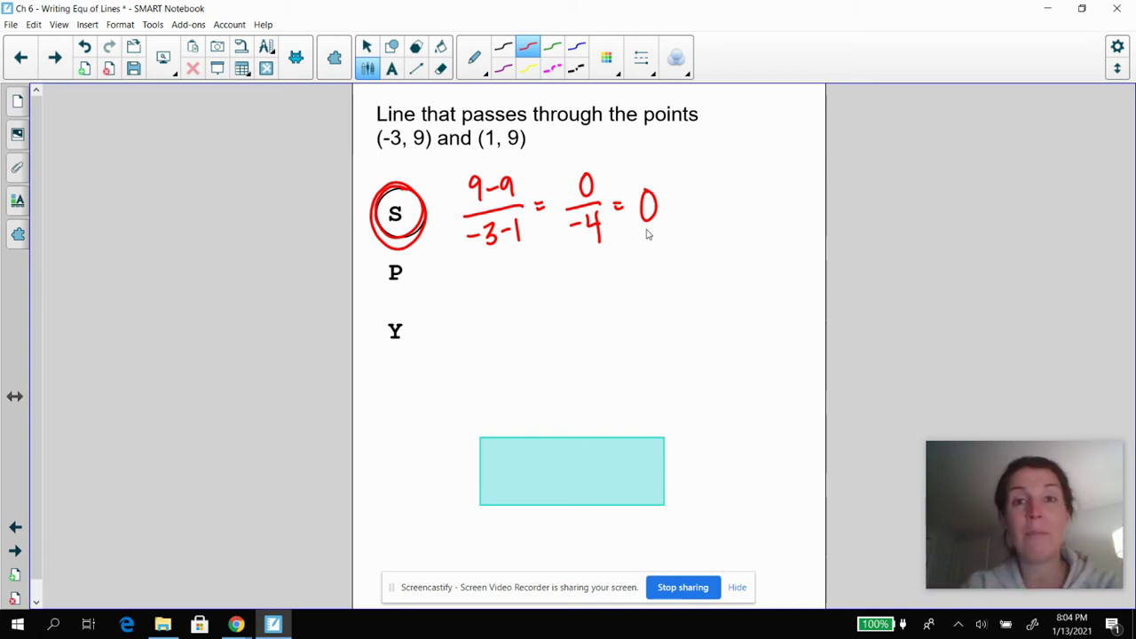
# Draw blue axes and a green horizontal line with arrowheads at both ends
pyautogui.click(576, 47)
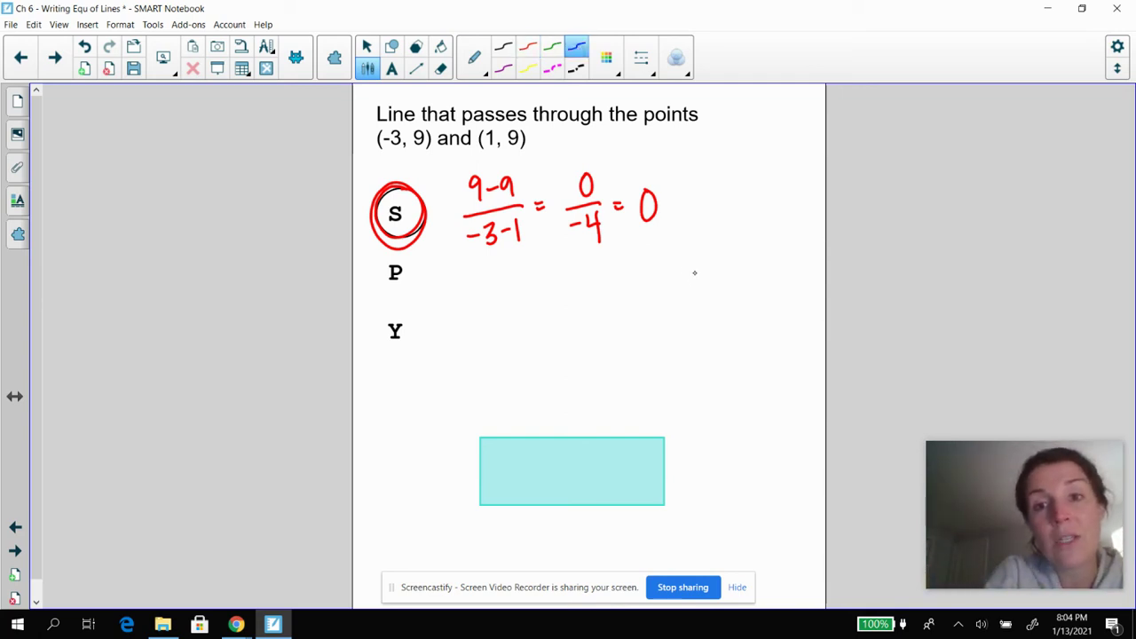
pyautogui.moveTo(705, 263); pyautogui.dragTo(708, 424)
pyautogui.moveTo(595, 344); pyautogui.dragTo(802, 344)
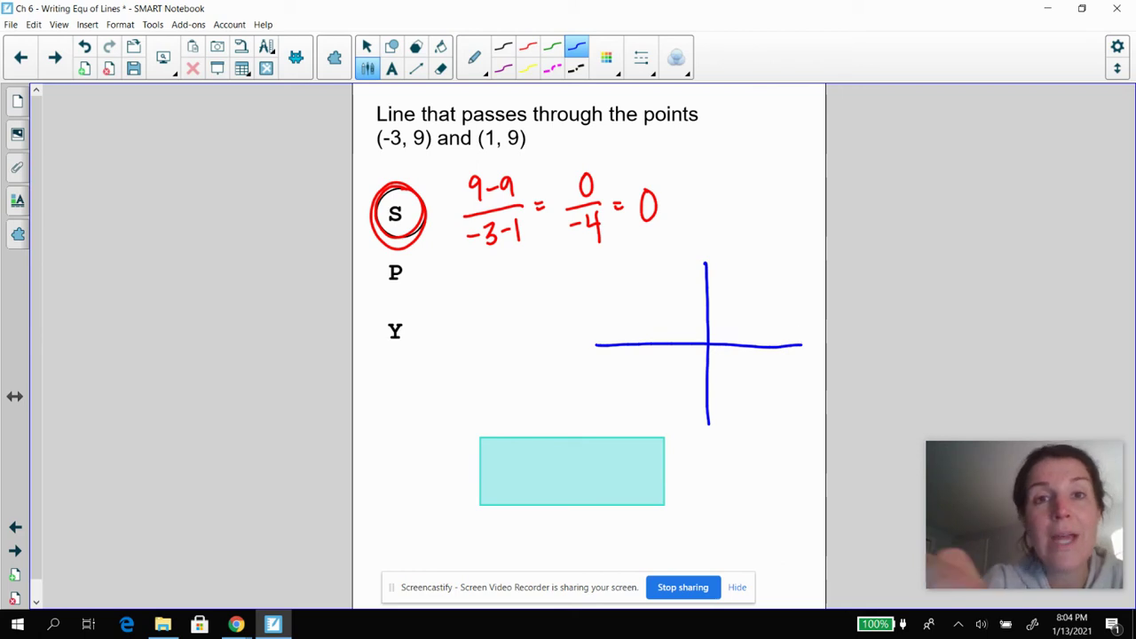
pyautogui.click(552, 46)
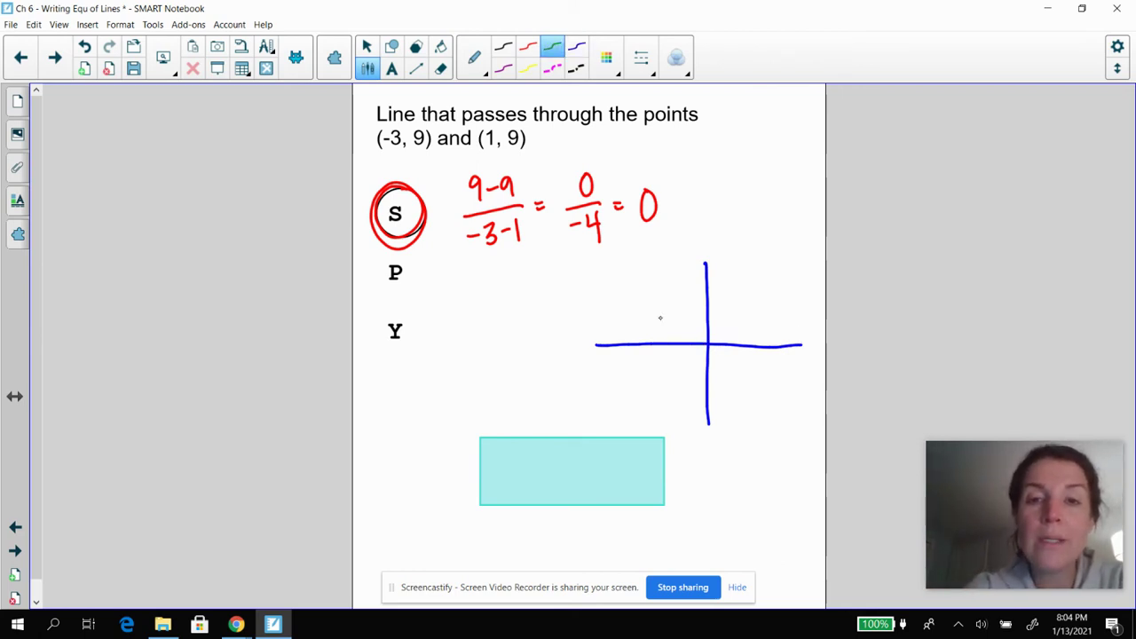
pyautogui.click(727, 285)
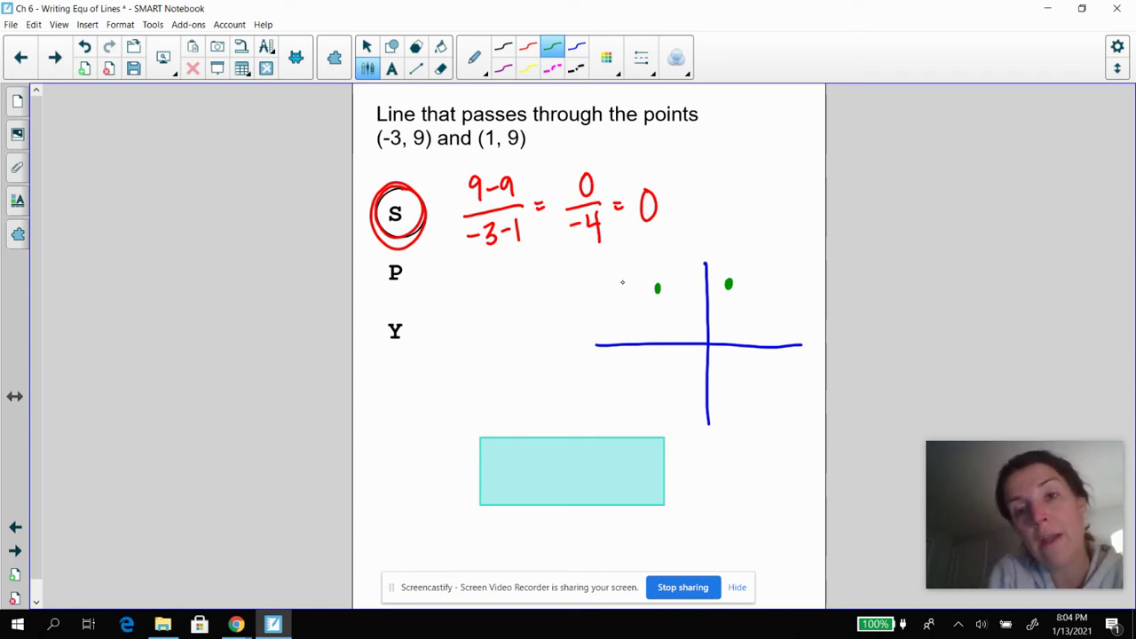
pyautogui.moveTo(609, 286); pyautogui.dragTo(793, 283)
pyautogui.moveTo(781, 276)
pyautogui.mouseDown()
pyautogui.moveTo(794, 282)
pyautogui.moveTo(777, 293)
pyautogui.mouseUp()
pyautogui.moveTo(632, 274)
pyautogui.mouseDown()
pyautogui.moveTo(612, 285)
pyautogui.moveTo(627, 298)
pyautogui.mouseUp()
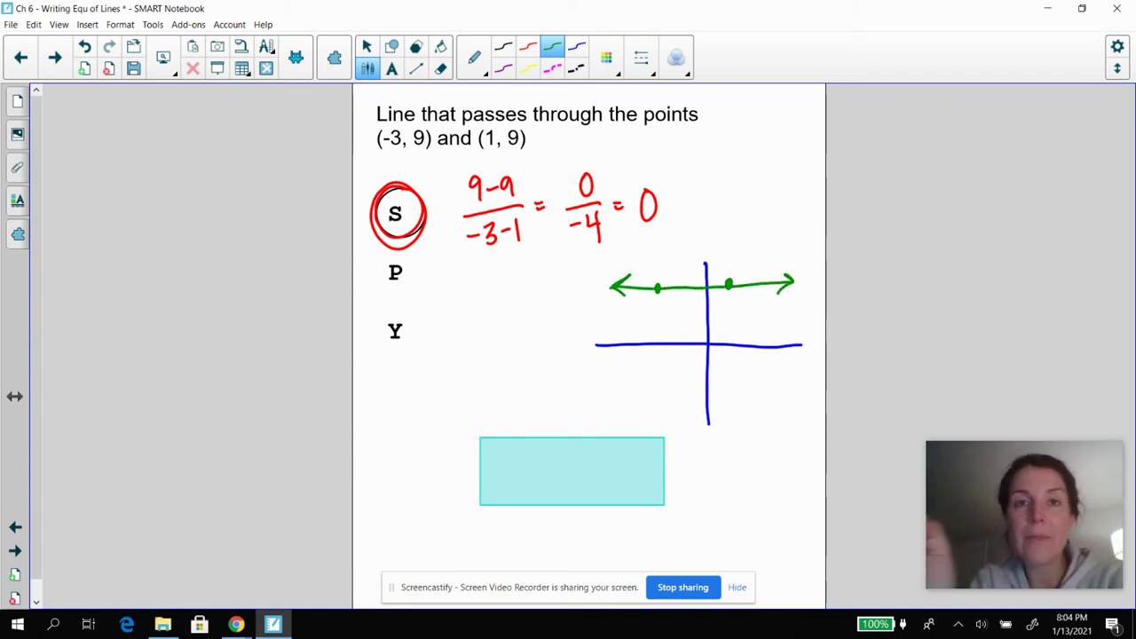
# Underline the 9s in (-3, 9) and (1, 9) and label the points -3,9, 1,9 and 0,9
pyautogui.moveTo(409, 148); pyautogui.dragTo(423, 149)
pyautogui.moveTo(505, 150); pyautogui.dragTo(531, 148)
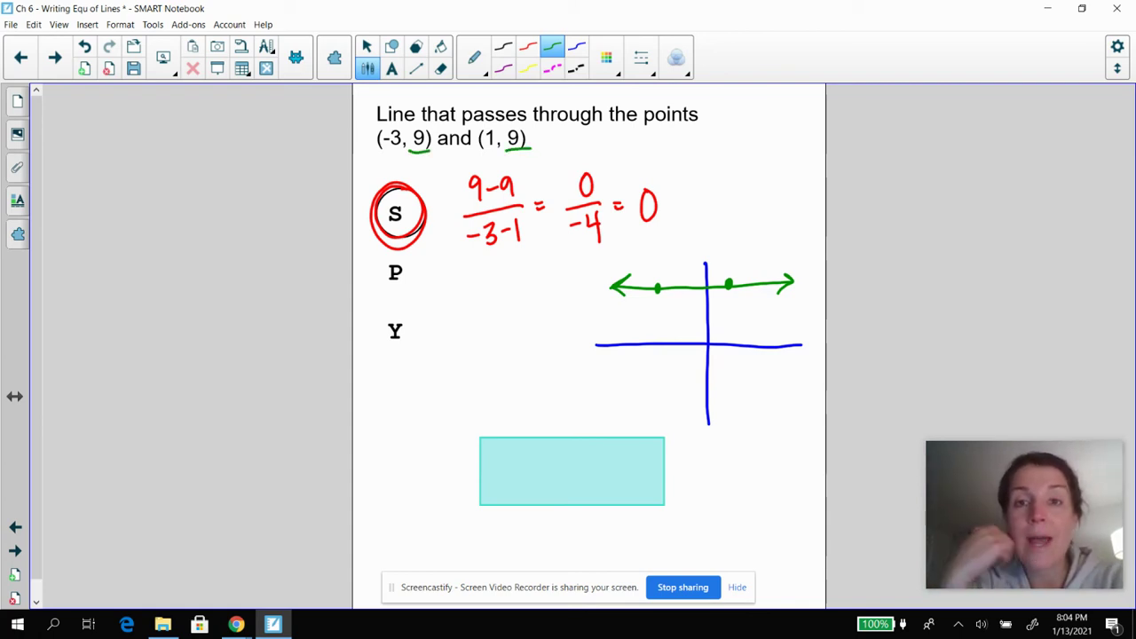
pyautogui.moveTo(626, 317); pyautogui.dragTo(638, 316)
pyautogui.moveTo(642, 305); pyautogui.dragTo(654, 327)
pyautogui.moveTo(667, 303); pyautogui.dragTo(669, 319)
pyautogui.moveTo(735, 252); pyautogui.dragTo(739, 271)
pyautogui.moveTo(754, 246); pyautogui.dragTo(755, 263)
pyautogui.moveTo(716, 307)
pyautogui.mouseDown()
pyautogui.moveTo(714, 319)
pyautogui.moveTo(733, 319)
pyautogui.mouseUp()
# Highlight the 9s in the 0,9 and 1,9 labels in yellow and reveal y = 9
pyautogui.click(527, 46)
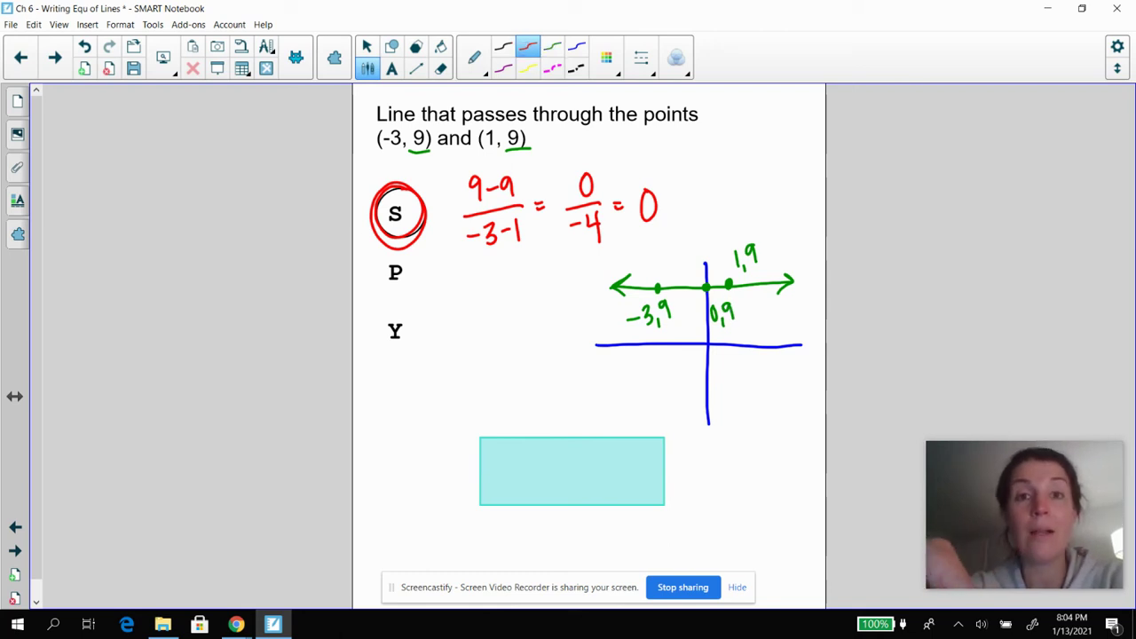
pyautogui.click(527, 68)
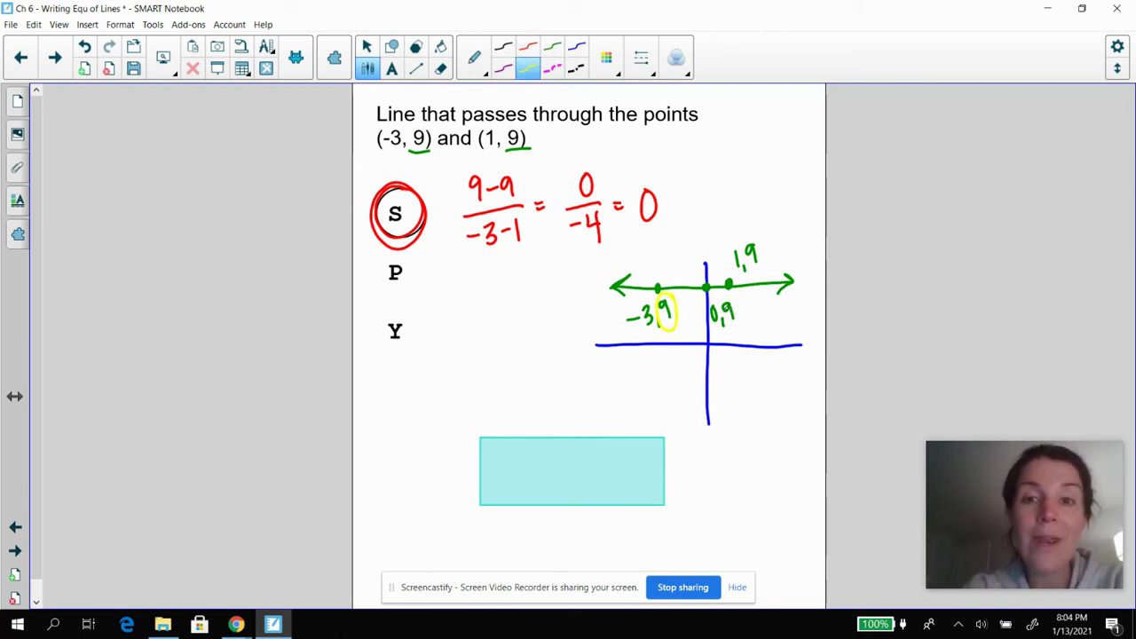
pyautogui.moveTo(730, 293); pyautogui.dragTo(728, 296)
pyautogui.moveTo(754, 236); pyautogui.dragTo(751, 239)
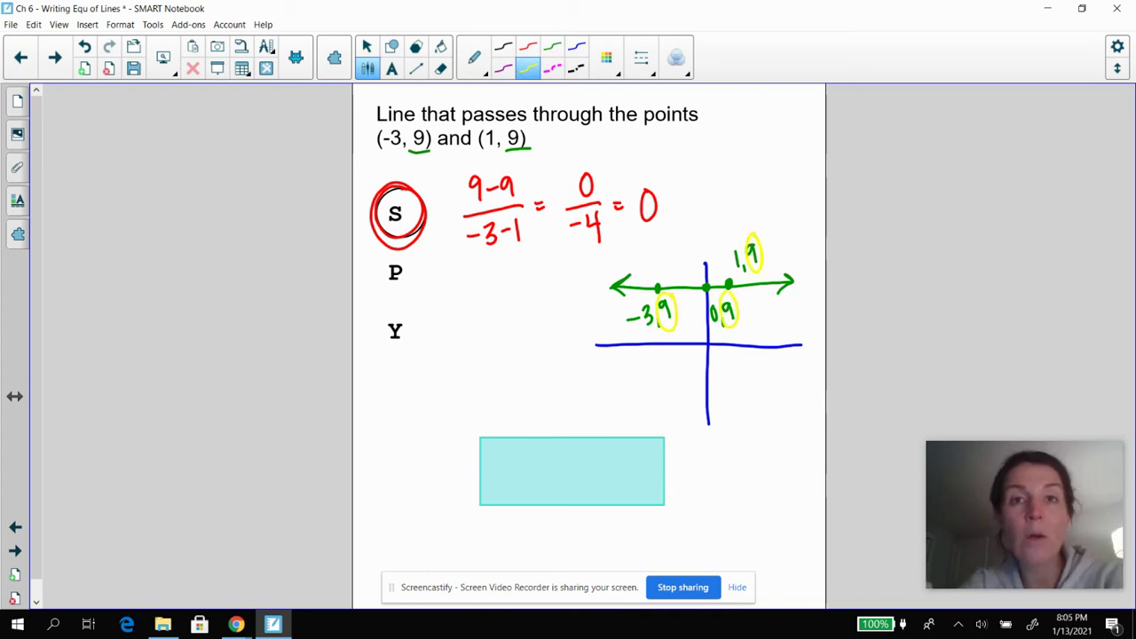
pyautogui.click(366, 46)
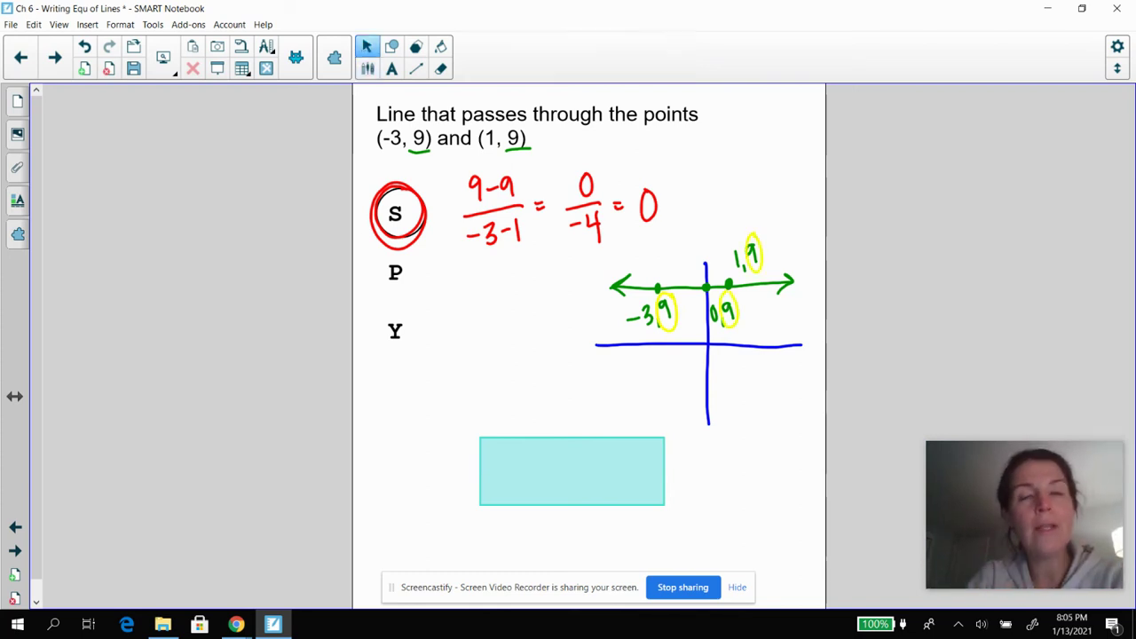
pyautogui.moveTo(550, 458); pyautogui.dragTo(689, 492)
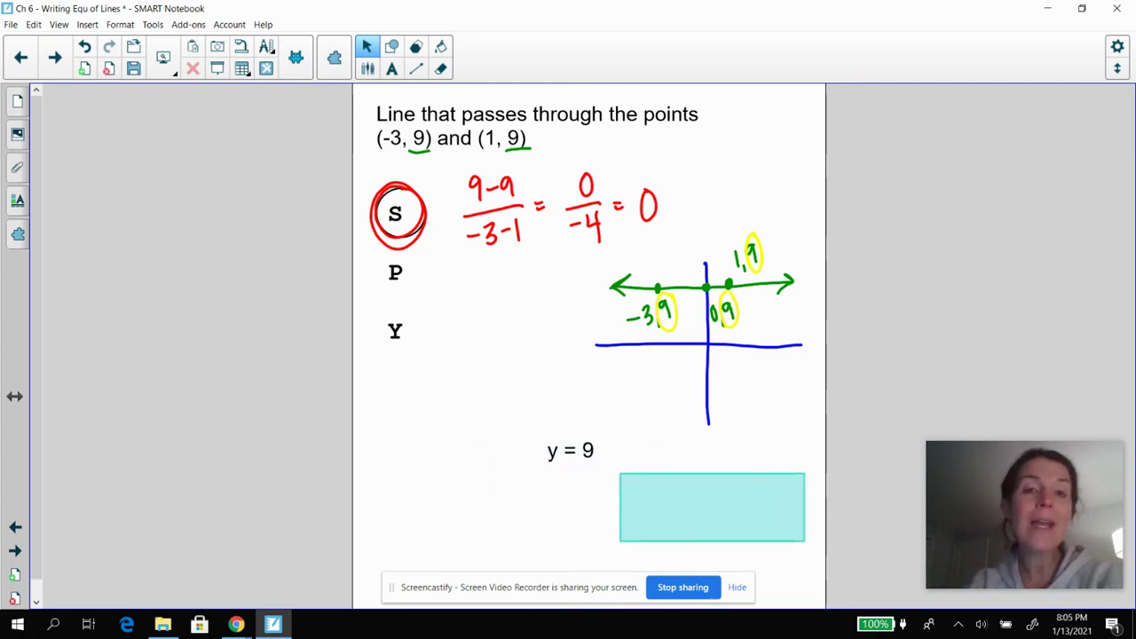
# Move to the (1, -6) and (1, 9) problem page and pick the red pen
pyautogui.click(64, 67)
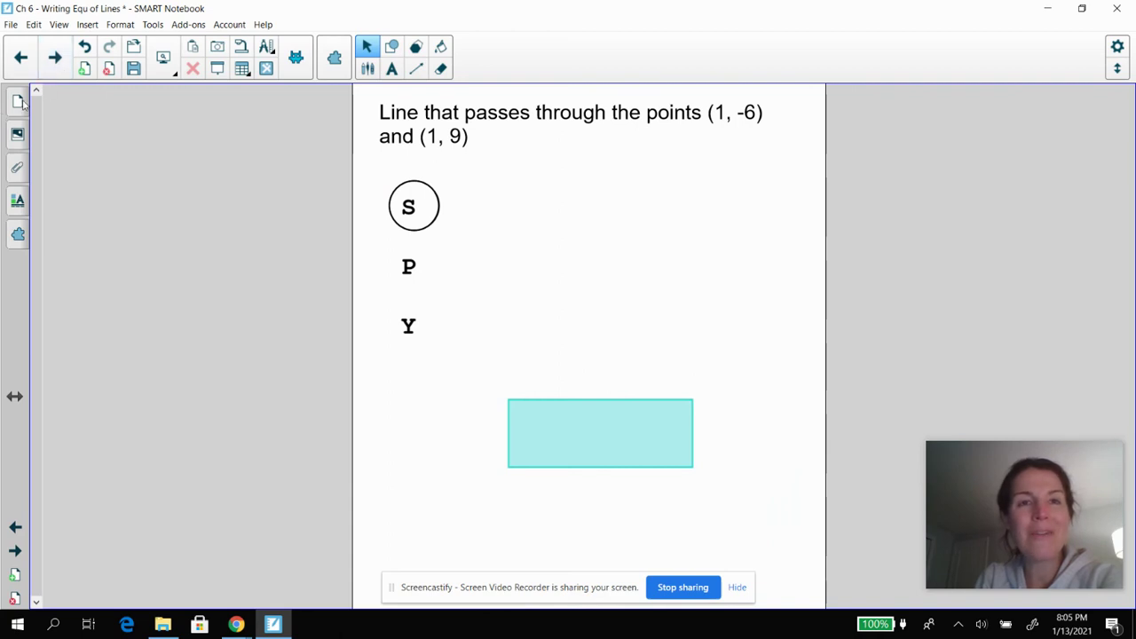
pyautogui.click(23, 101)
pyautogui.click(186, 402)
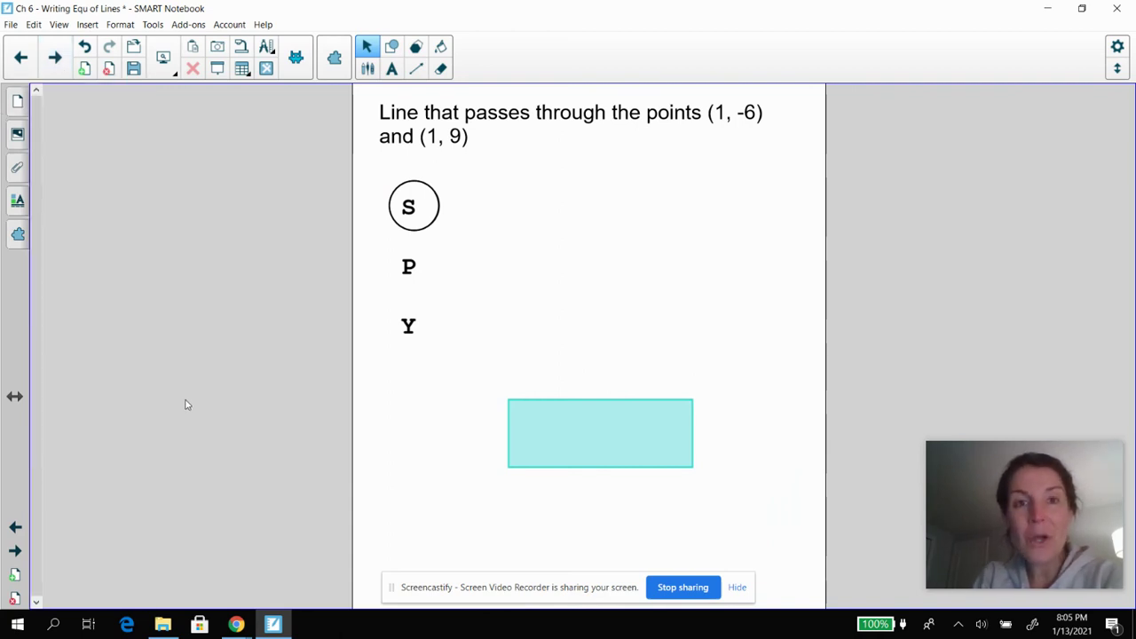
pyautogui.click(367, 68)
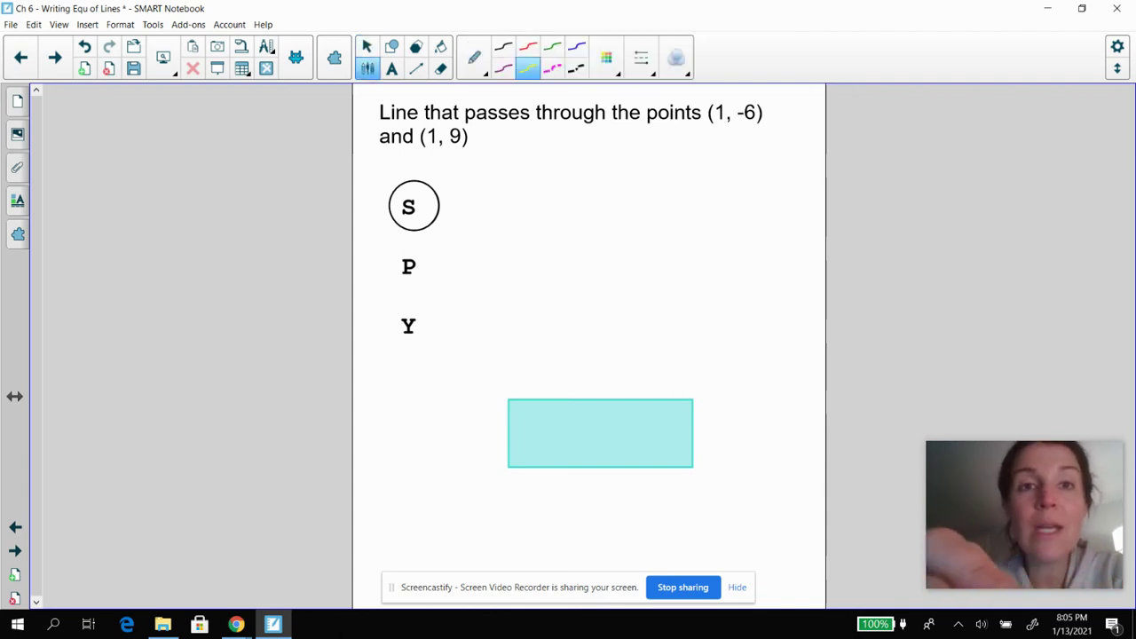
pyautogui.click(529, 46)
# Circle S and write the slope (9+6)/(1-1) = 15/0, N/0, labelled undefined
pyautogui.moveTo(417, 175)
pyautogui.mouseDown()
pyautogui.moveTo(386, 210)
pyautogui.moveTo(430, 175)
pyautogui.moveTo(437, 203)
pyautogui.mouseUp()
pyautogui.moveTo(489, 169)
pyautogui.mouseDown()
pyautogui.moveTo(530, 171)
pyautogui.moveTo(556, 190)
pyautogui.mouseUp()
pyautogui.moveTo(498, 216)
pyautogui.mouseDown()
pyautogui.moveTo(501, 234)
pyautogui.moveTo(535, 237)
pyautogui.mouseUp()
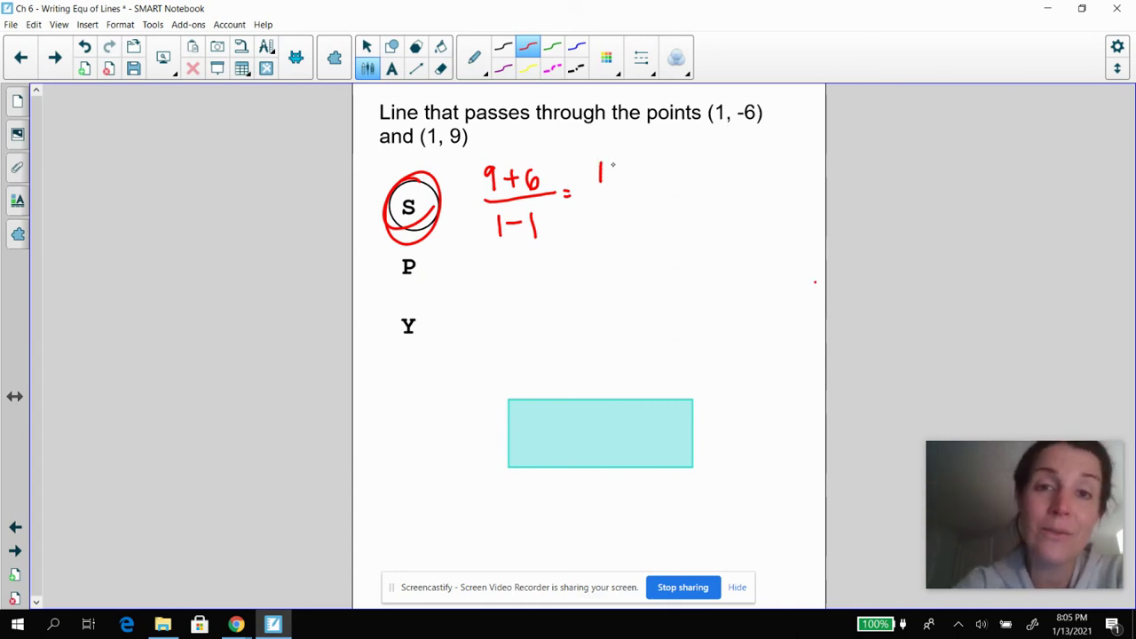
pyautogui.moveTo(614, 164); pyautogui.dragTo(608, 205)
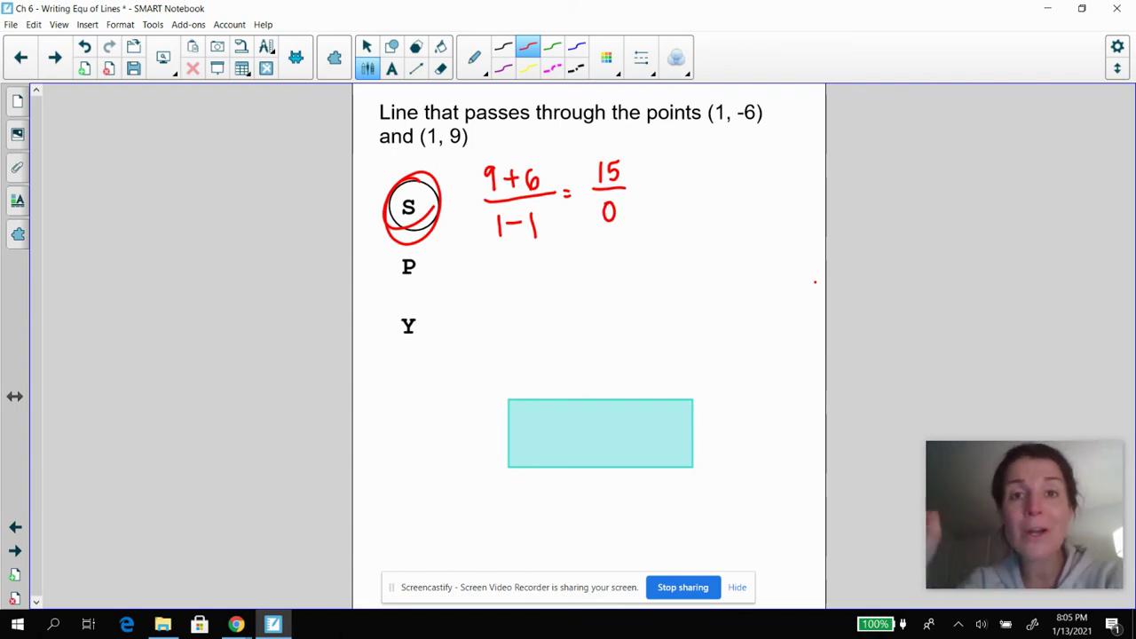
pyautogui.moveTo(688, 164)
pyautogui.mouseDown()
pyautogui.moveTo(688, 139)
pyautogui.moveTo(700, 137)
pyautogui.moveTo(711, 161)
pyautogui.mouseUp()
pyautogui.moveTo(703, 175); pyautogui.dragTo(704, 176)
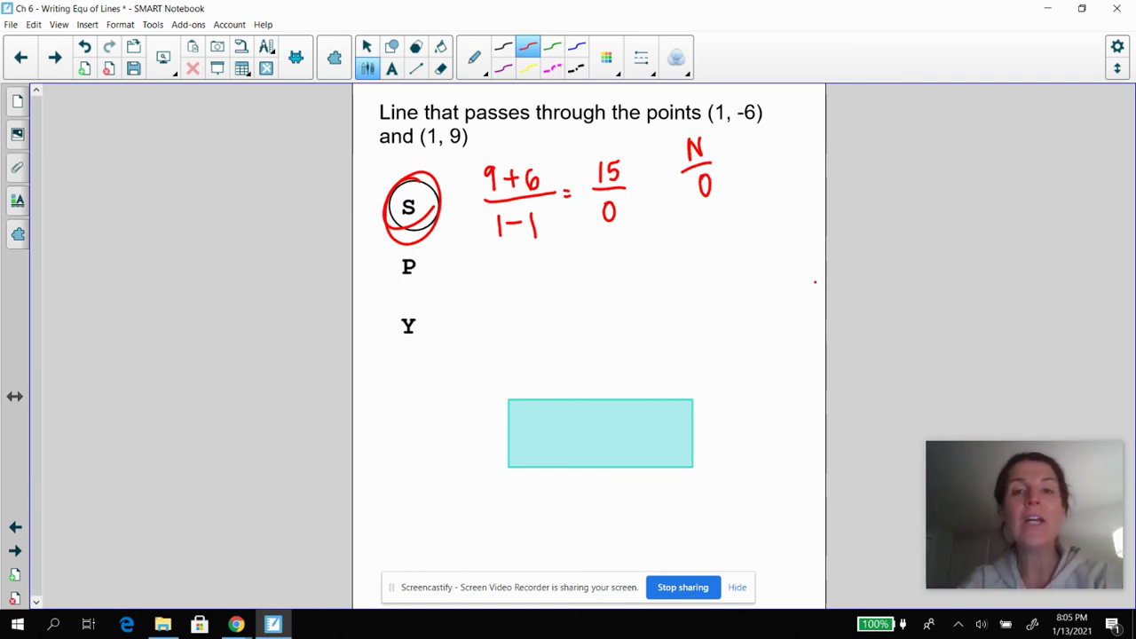
pyautogui.moveTo(649, 222)
pyautogui.mouseDown()
pyautogui.moveTo(700, 227)
pyautogui.moveTo(716, 217)
pyautogui.moveTo(712, 202)
pyautogui.moveTo(735, 226)
pyautogui.moveTo(777, 205)
pyautogui.mouseUp()
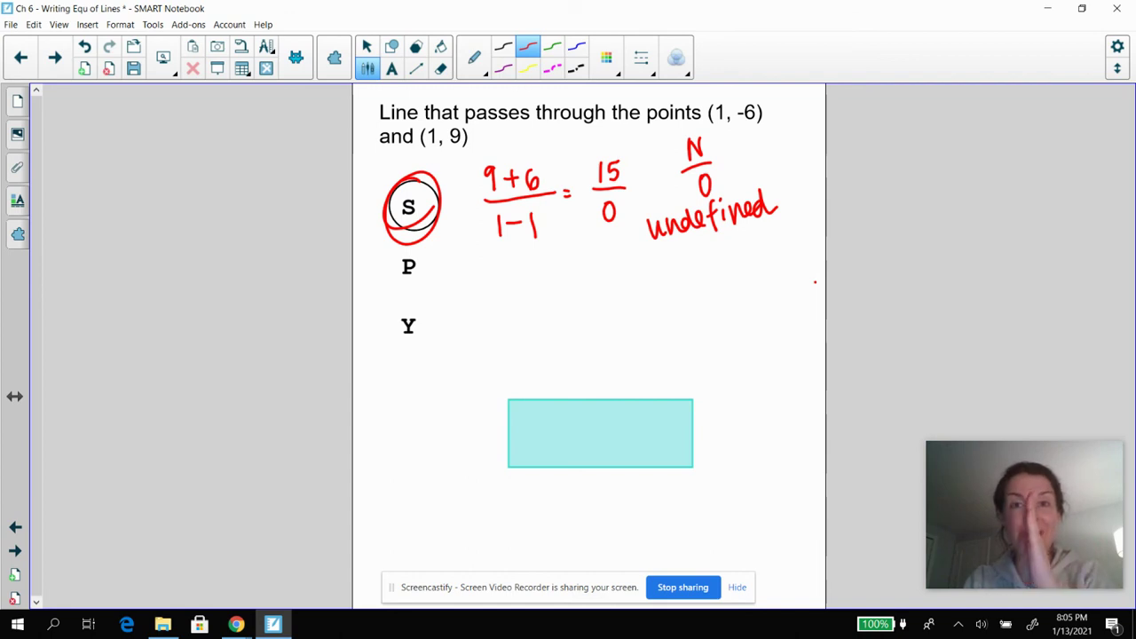
# Sketch blue axes and a red vertical line labelled (1, -6) and (1, 0)
pyautogui.click(577, 46)
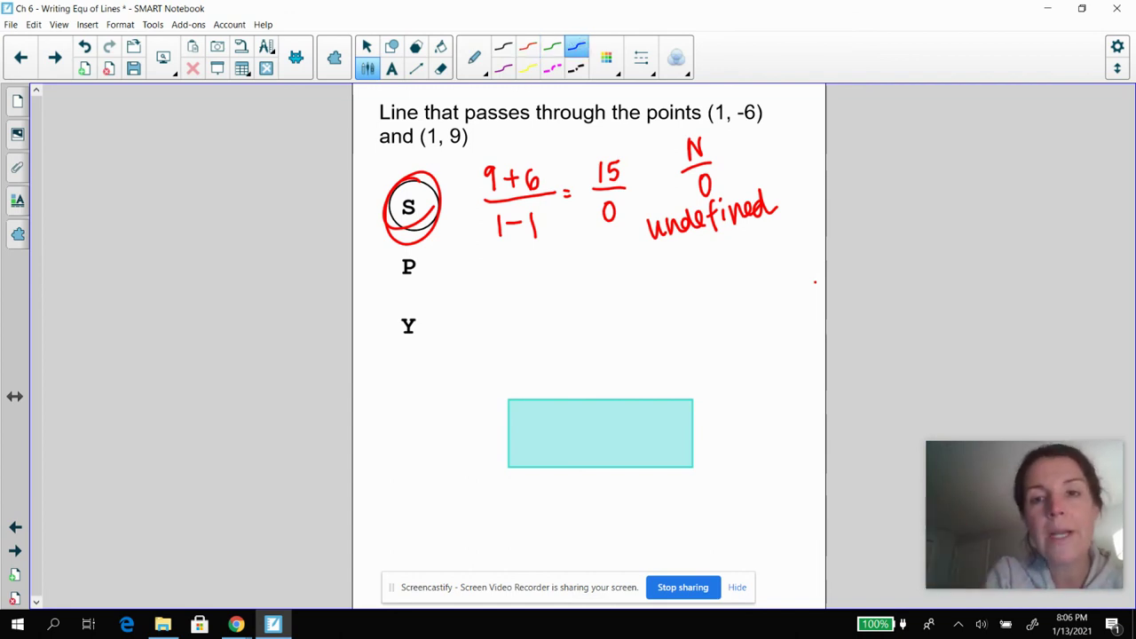
pyautogui.moveTo(712, 271); pyautogui.dragTo(711, 390)
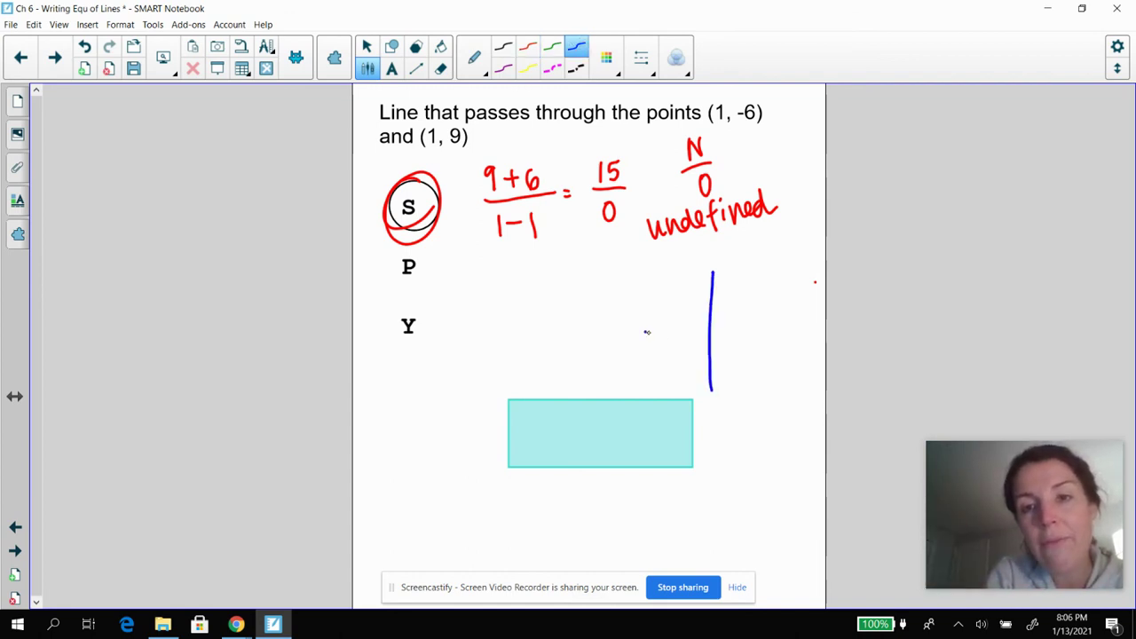
pyautogui.moveTo(645, 332); pyautogui.dragTo(773, 335)
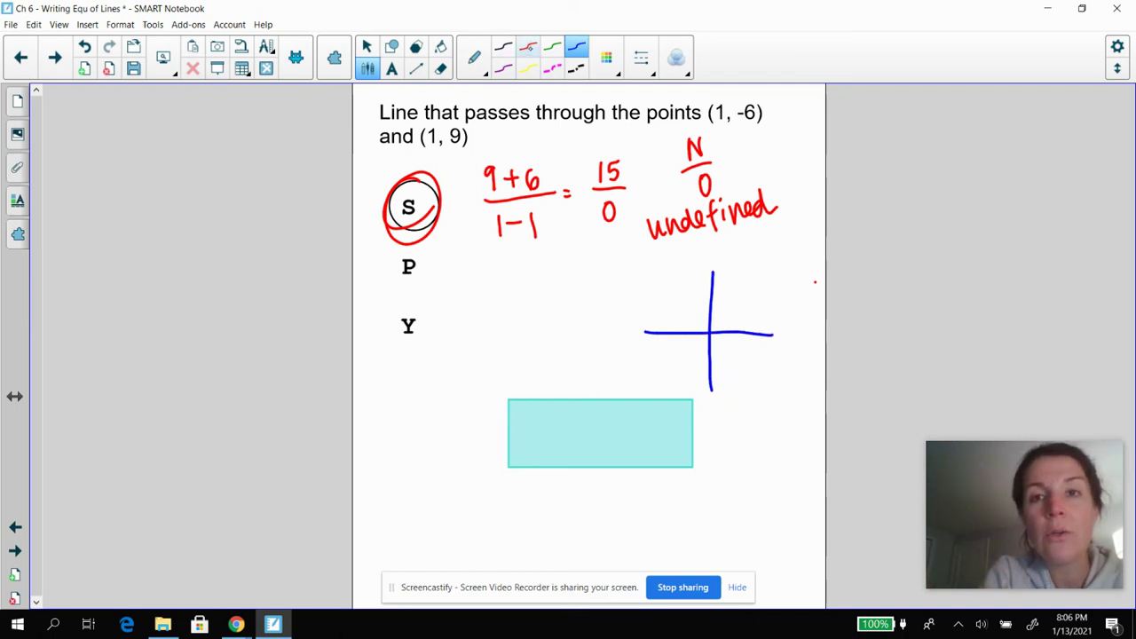
pyautogui.click(527, 46)
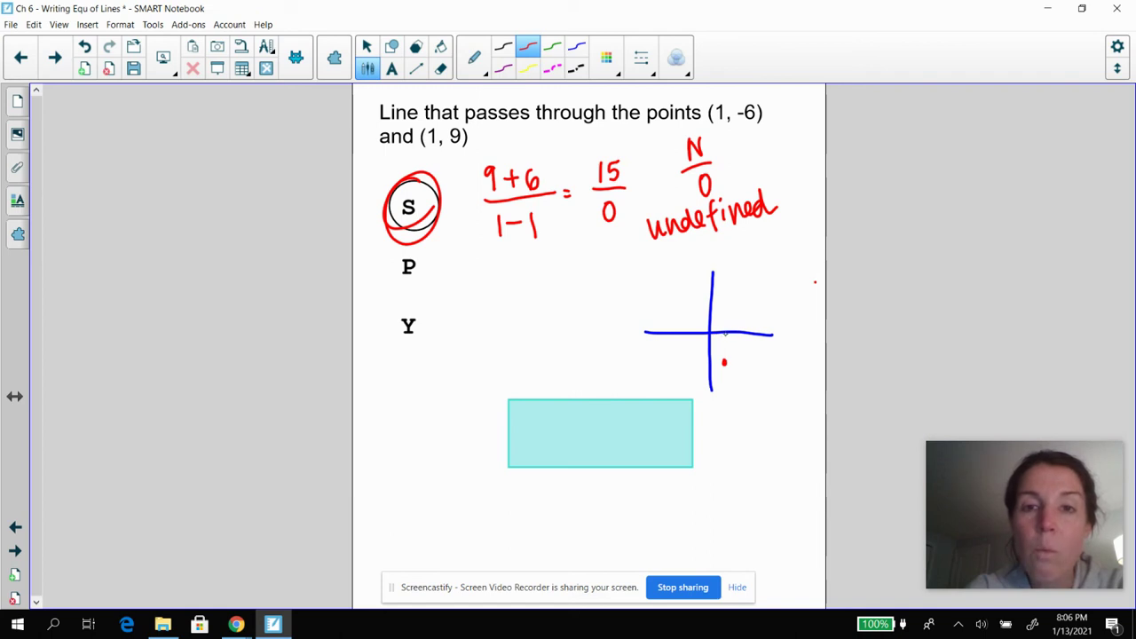
pyautogui.moveTo(724, 271)
pyautogui.mouseDown()
pyautogui.moveTo(724, 410)
pyautogui.moveTo(734, 398)
pyautogui.mouseUp()
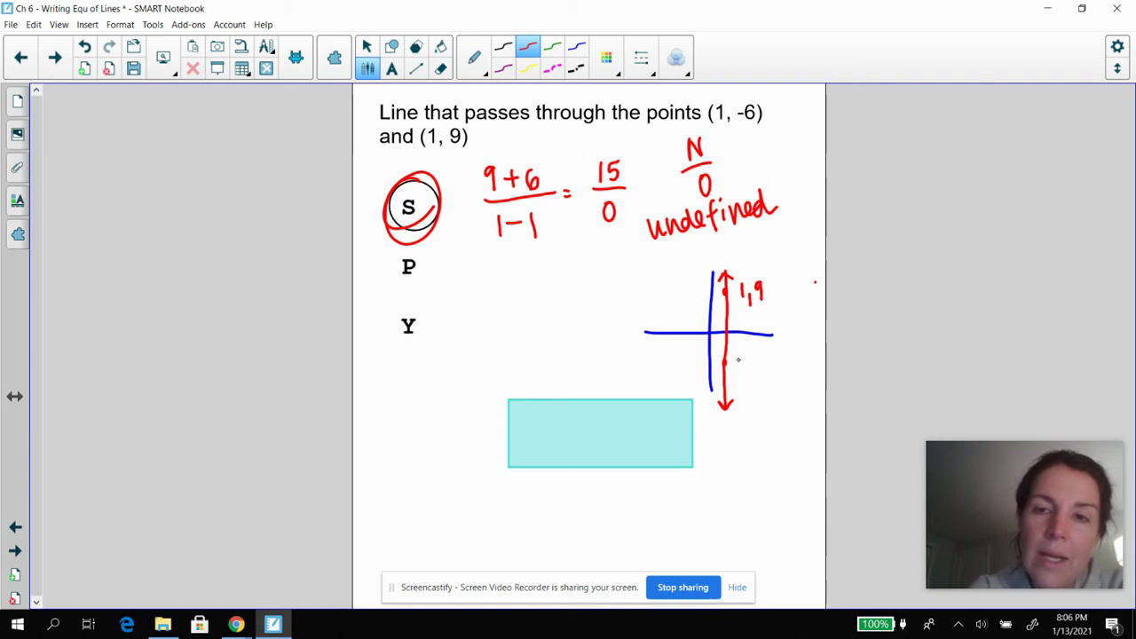
pyautogui.moveTo(766, 359); pyautogui.dragTo(763, 369)
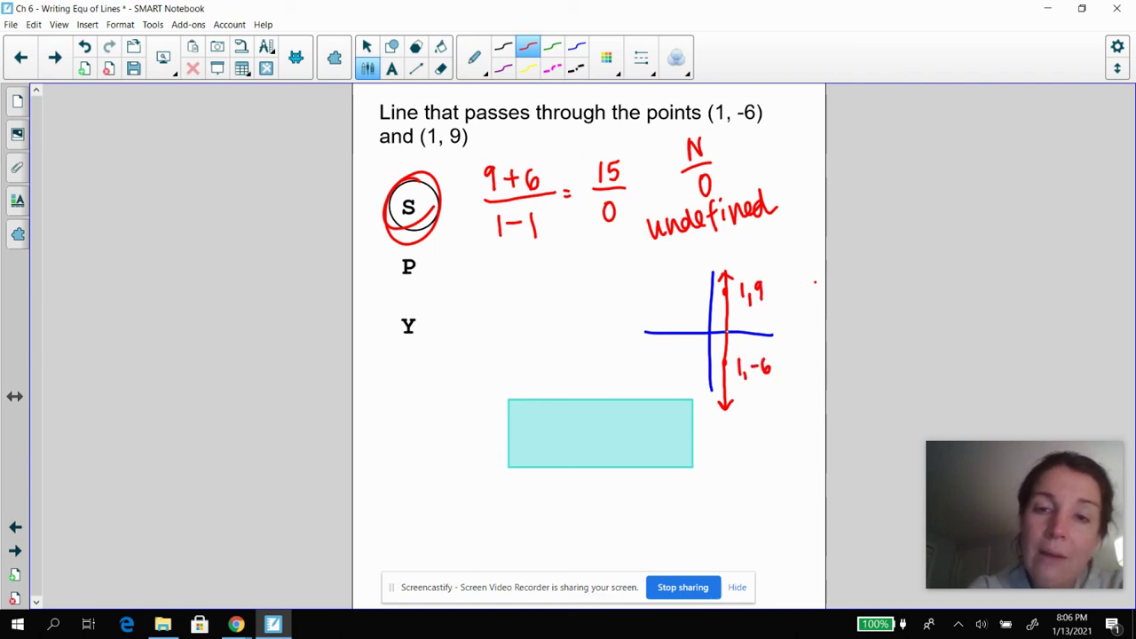
pyautogui.moveTo(738, 315); pyautogui.dragTo(746, 327)
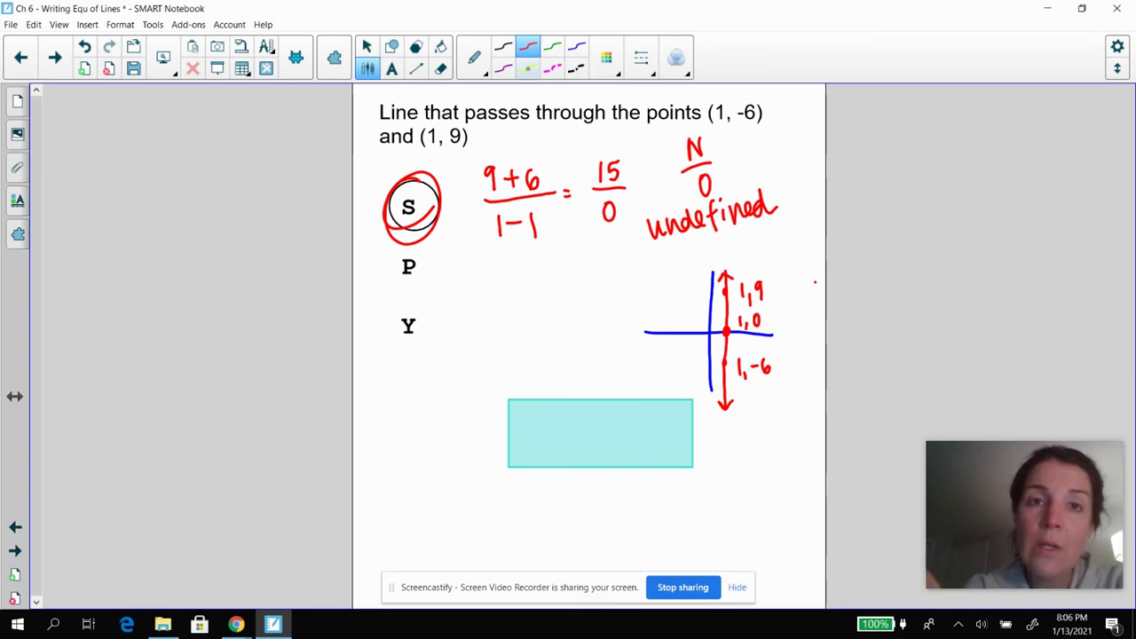
# Highlight the x-values in yellow, reveal x = 1, and advance to the next problem
pyautogui.click(527, 68)
pyautogui.moveTo(737, 267); pyautogui.dragTo(741, 310)
pyautogui.moveTo(739, 352); pyautogui.dragTo(742, 347)
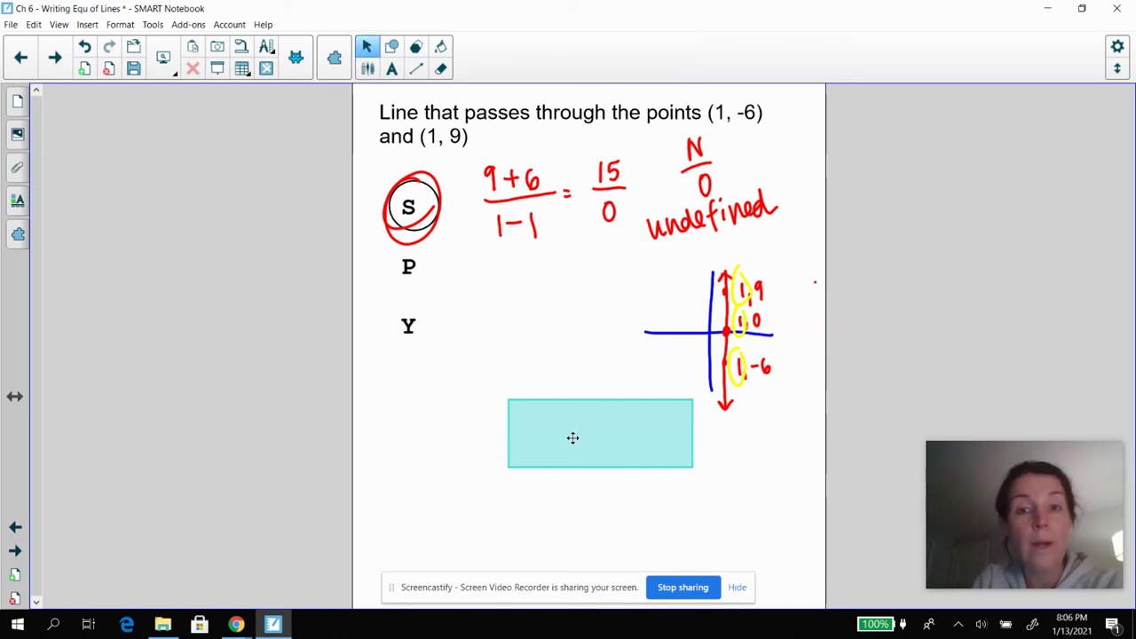
pyautogui.moveTo(558, 418); pyautogui.dragTo(664, 496)
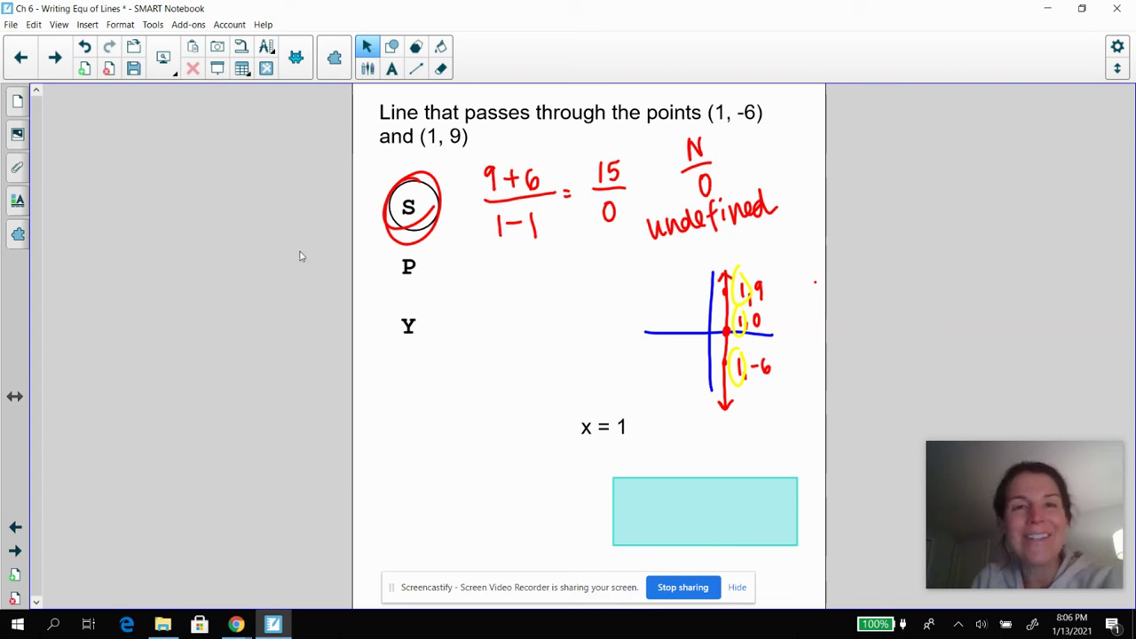
pyautogui.click(53, 58)
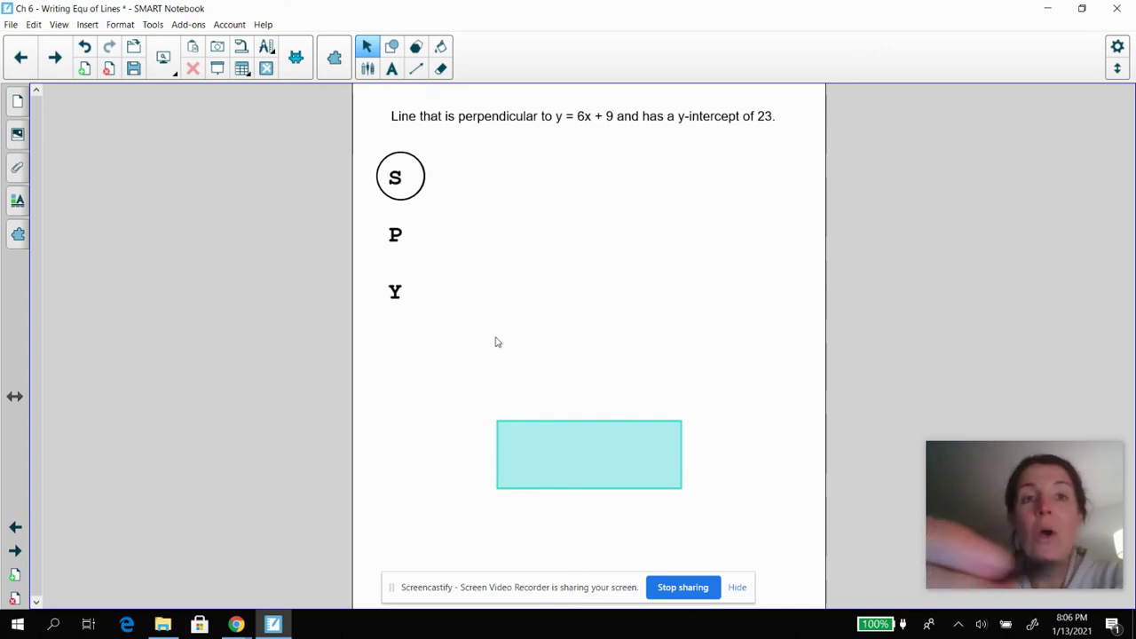
# In red, underline 'perpendicular', circle the 6, and write -1/6 beside S and 23 beside Y
pyautogui.click(367, 68)
pyautogui.click(527, 46)
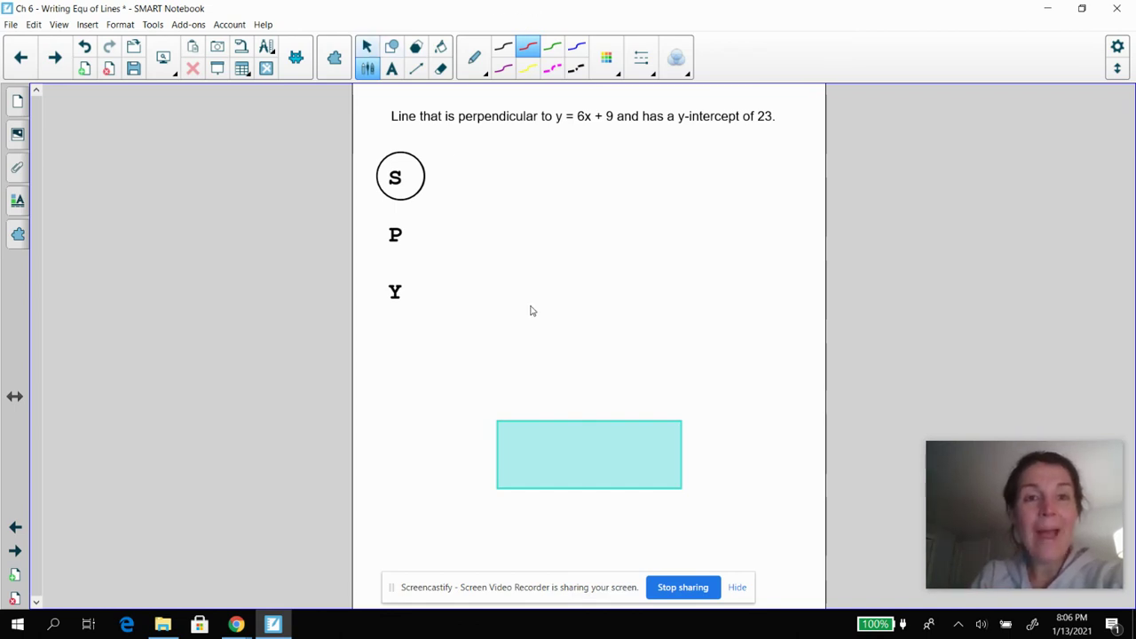
pyautogui.press('Escape')
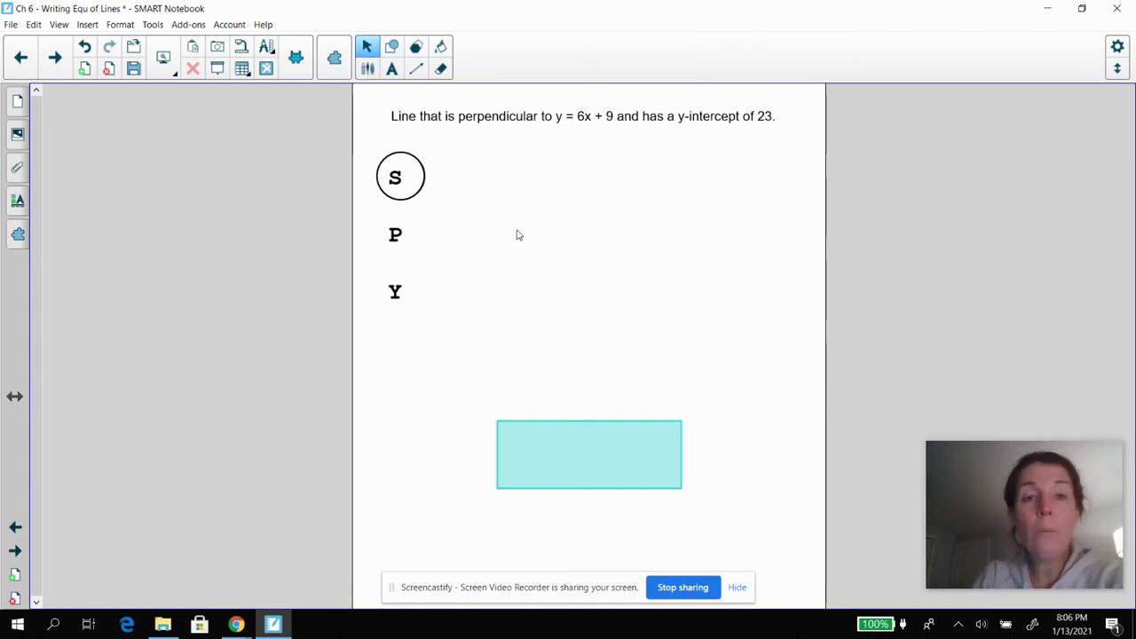
pyautogui.click(368, 70)
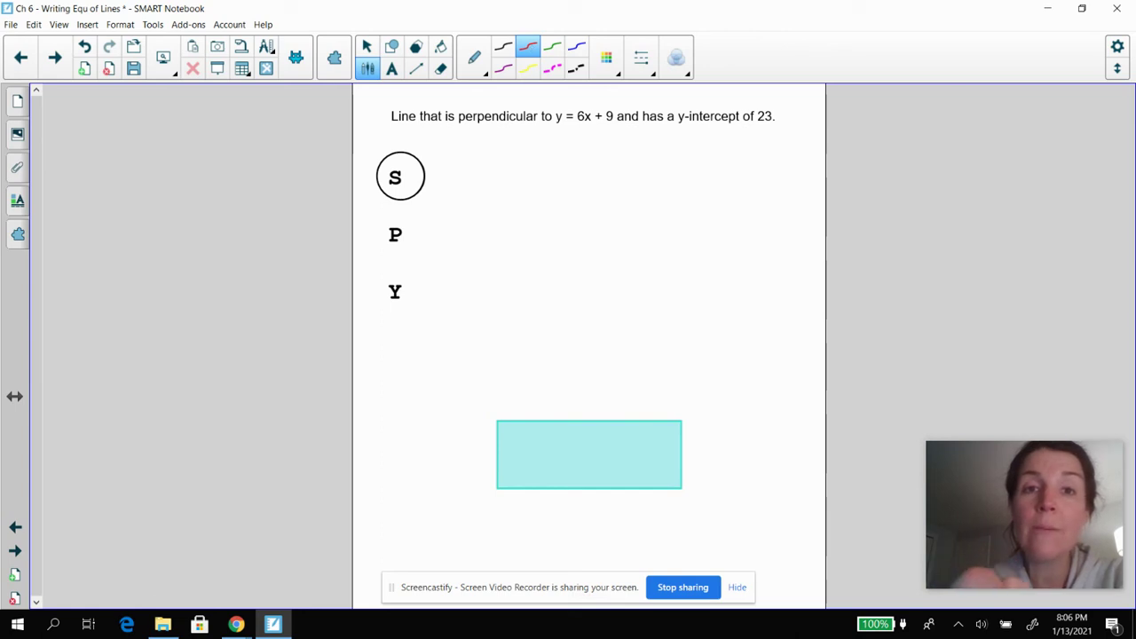
pyautogui.moveTo(451, 127); pyautogui.dragTo(537, 135)
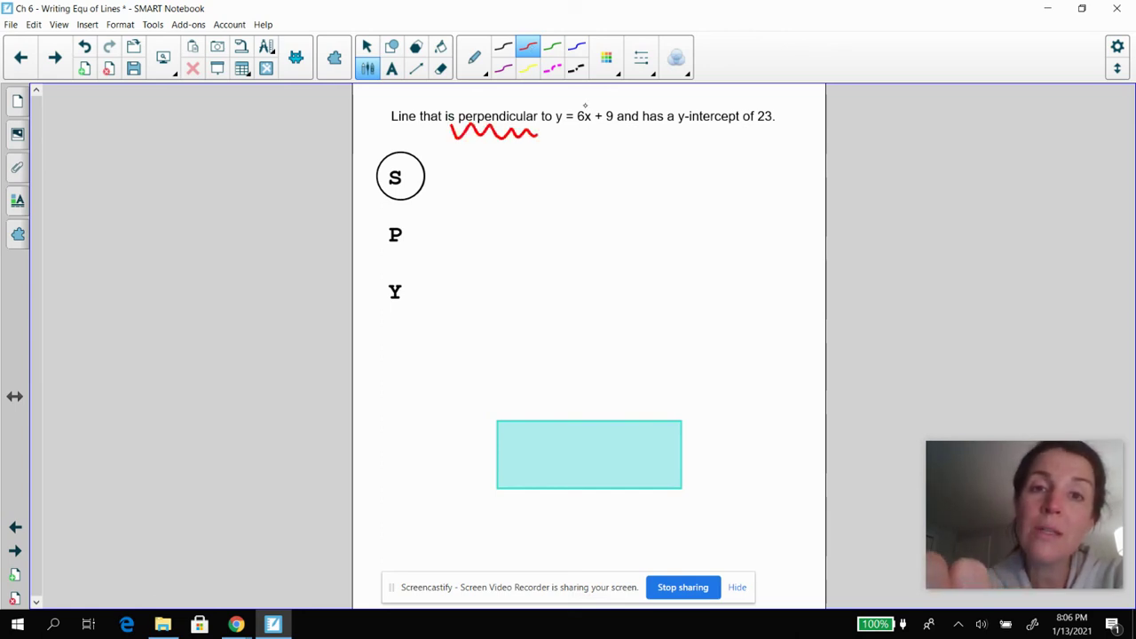
pyautogui.moveTo(584, 99)
pyautogui.mouseDown()
pyautogui.moveTo(578, 129)
pyautogui.moveTo(584, 100)
pyautogui.mouseUp()
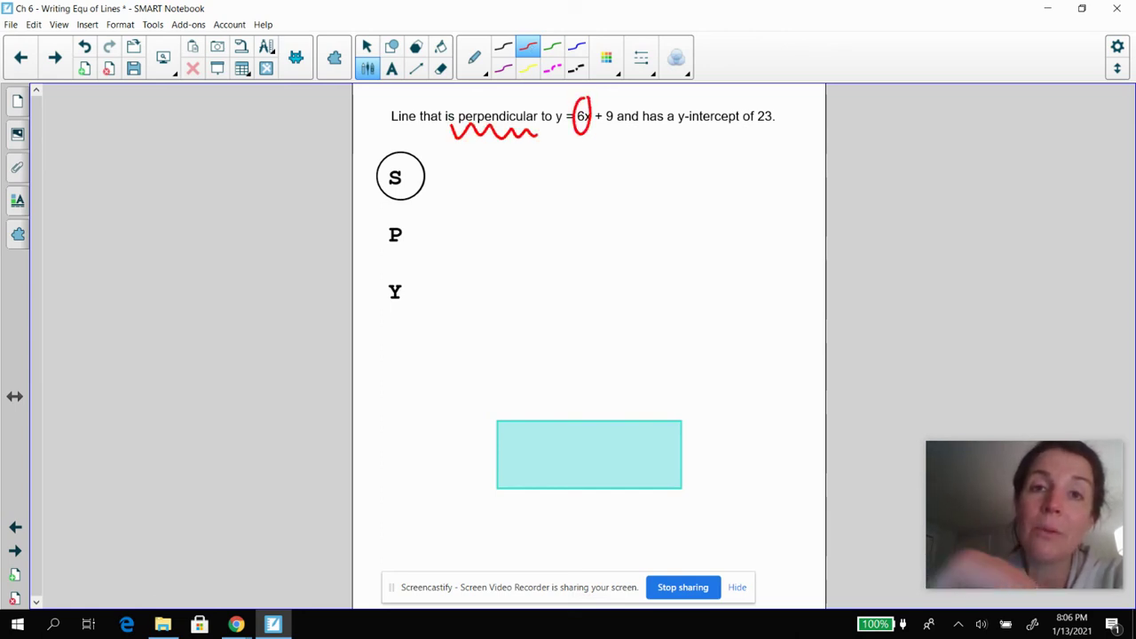
pyautogui.moveTo(454, 178); pyautogui.dragTo(488, 178)
pyautogui.moveTo(498, 160); pyautogui.dragTo(485, 212)
pyautogui.moveTo(504, 180); pyautogui.dragTo(508, 195)
pyautogui.moveTo(455, 277)
pyautogui.mouseDown()
pyautogui.moveTo(465, 302)
pyautogui.moveTo(486, 285)
pyautogui.moveTo(477, 302)
pyautogui.mouseUp()
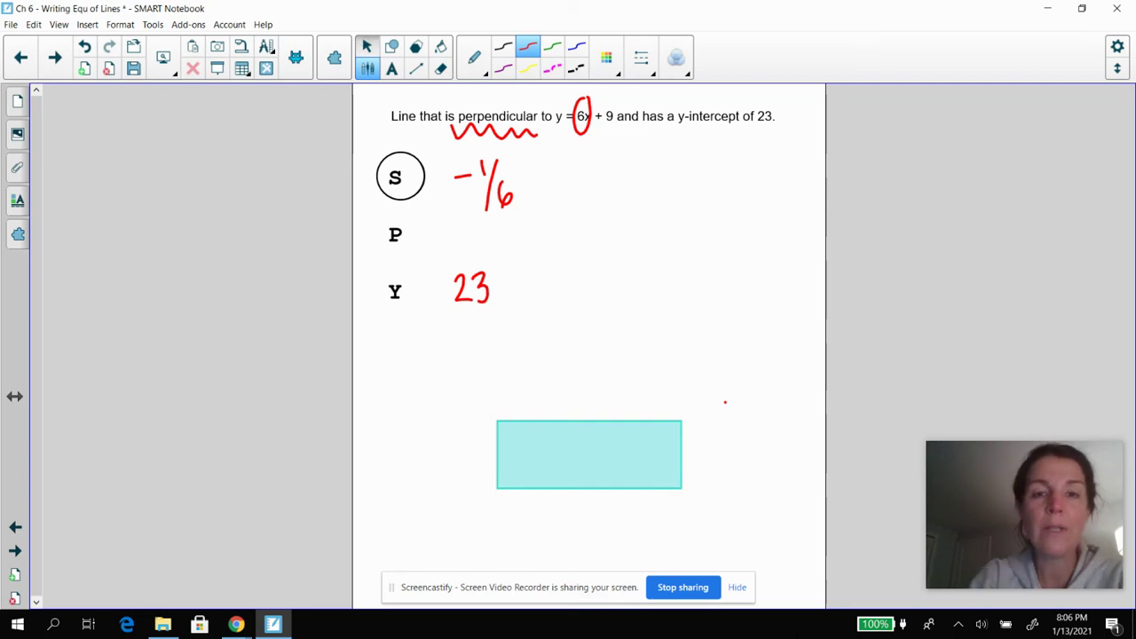
# Uncover the answer y = -1/6 x + 23 and enlarge it
pyautogui.moveTo(570, 446); pyautogui.dragTo(757, 489)
pyautogui.click(574, 454)
pyautogui.moveTo(627, 463); pyautogui.dragTo(569, 376)
pyautogui.click(725, 402)
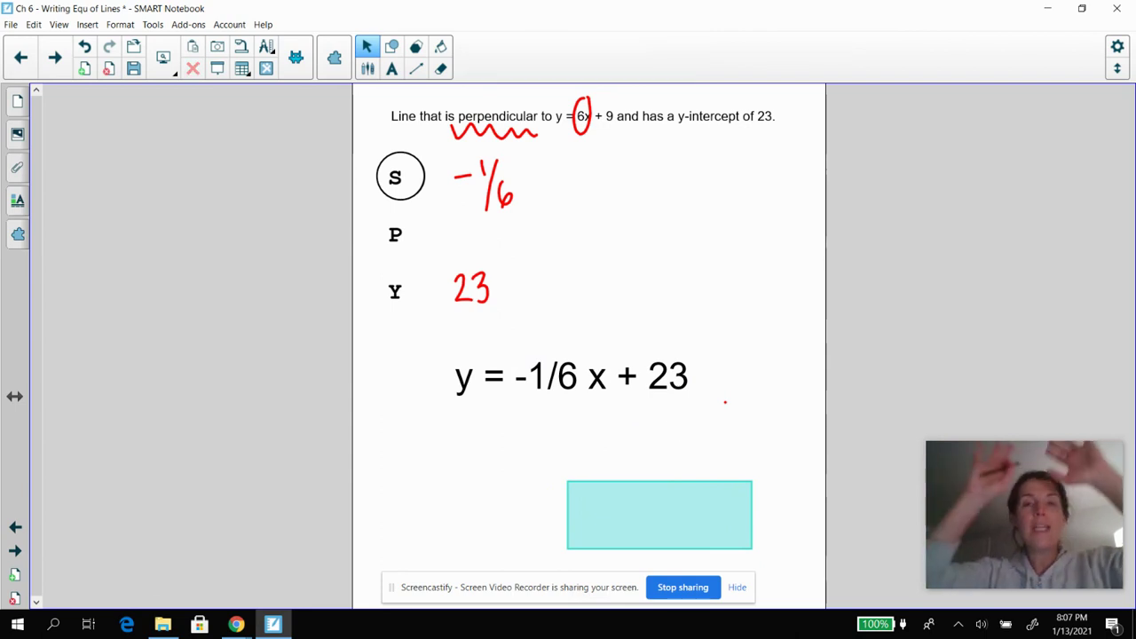